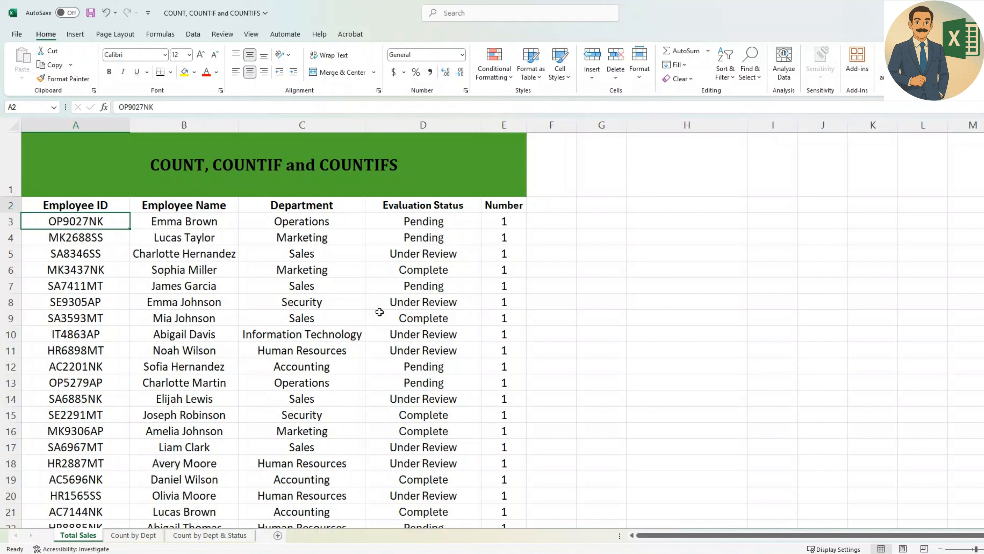
# Examine the employee table's column headers from Employee ID to Number and the first Number entry.
pyautogui.press('Up')
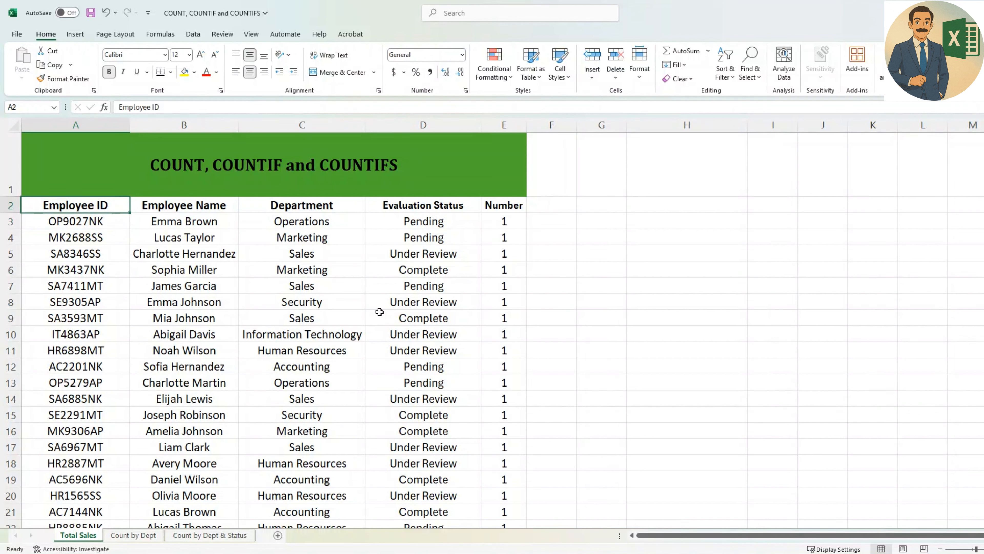
pyautogui.hotkey('ctrl', 'Down')
pyautogui.hotkey('ctrl', 'Up')
pyautogui.press('Right')
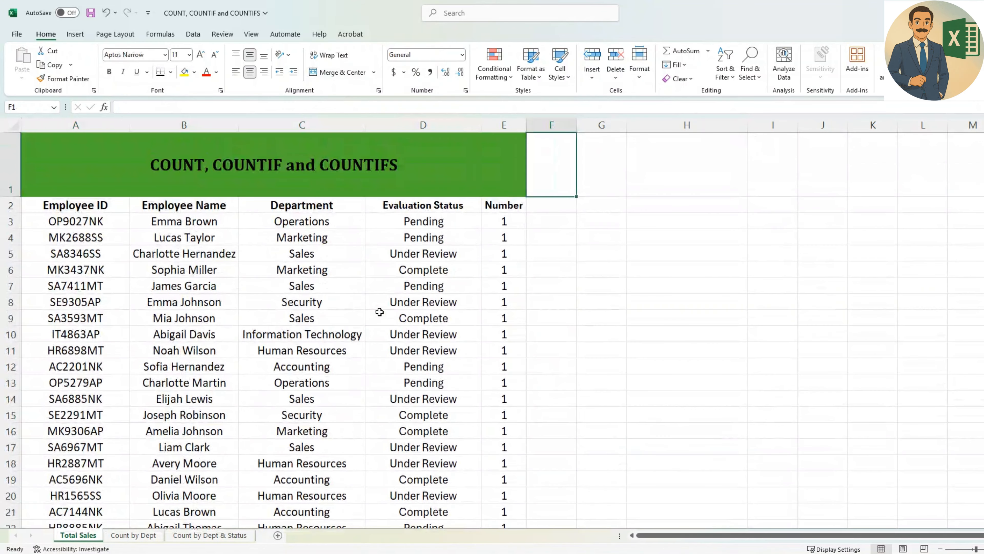
pyautogui.press('Left')
pyautogui.press('Down')
pyautogui.press('Left')
pyautogui.press('Left')
pyautogui.press('Left')
pyautogui.press('Right')
pyautogui.press('Right')
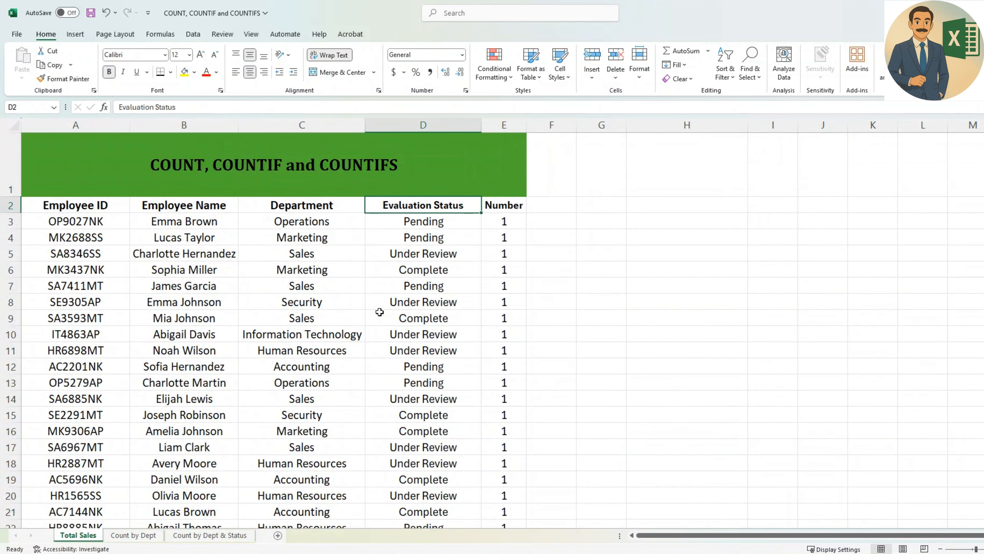
pyautogui.press('Right')
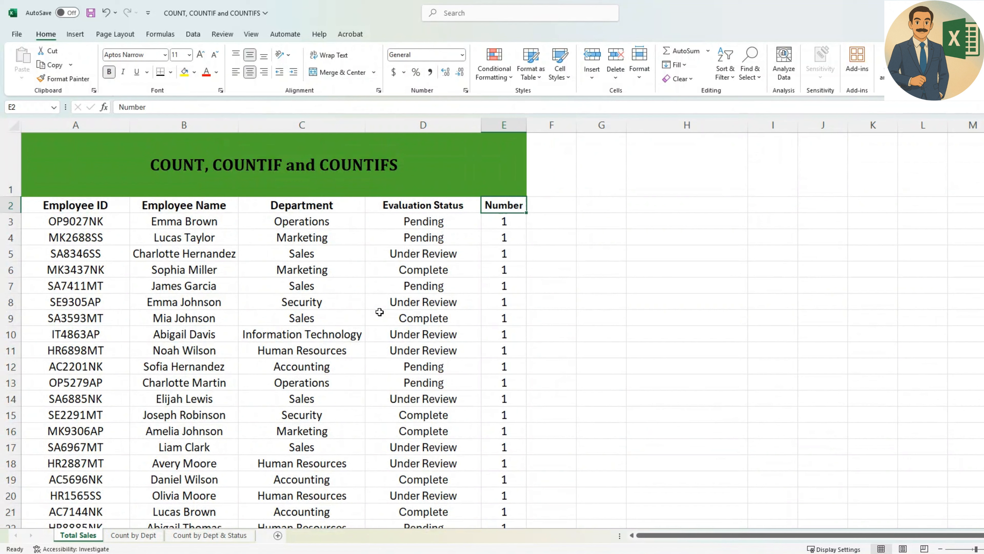
pyautogui.press('Down')
pyautogui.press('Up')
pyautogui.press('Down')
# Count the employees in the Total row's Number cell, E123, with the formula =COUNT(E3:E122).
pyautogui.hotkey('ctrl', 'Down')
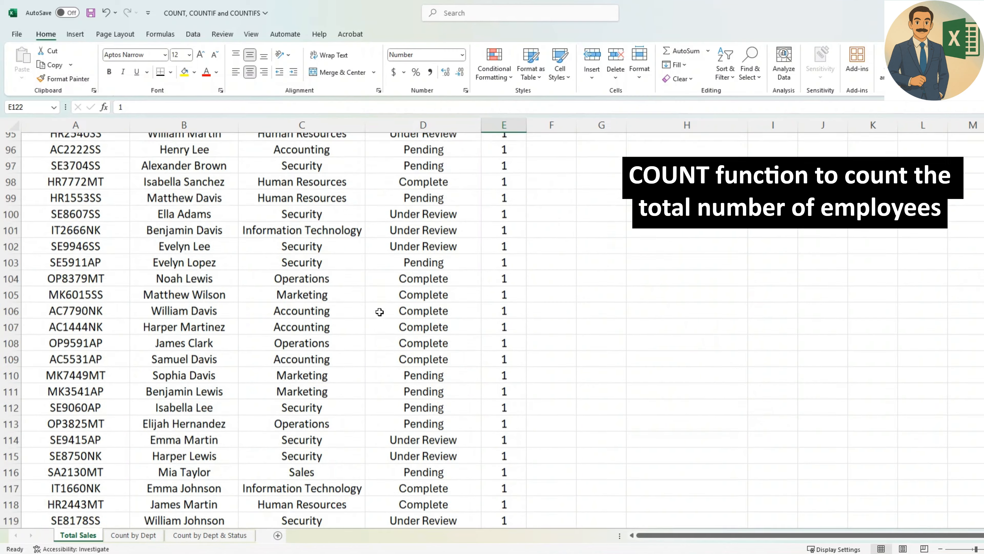
pyautogui.press('Down')
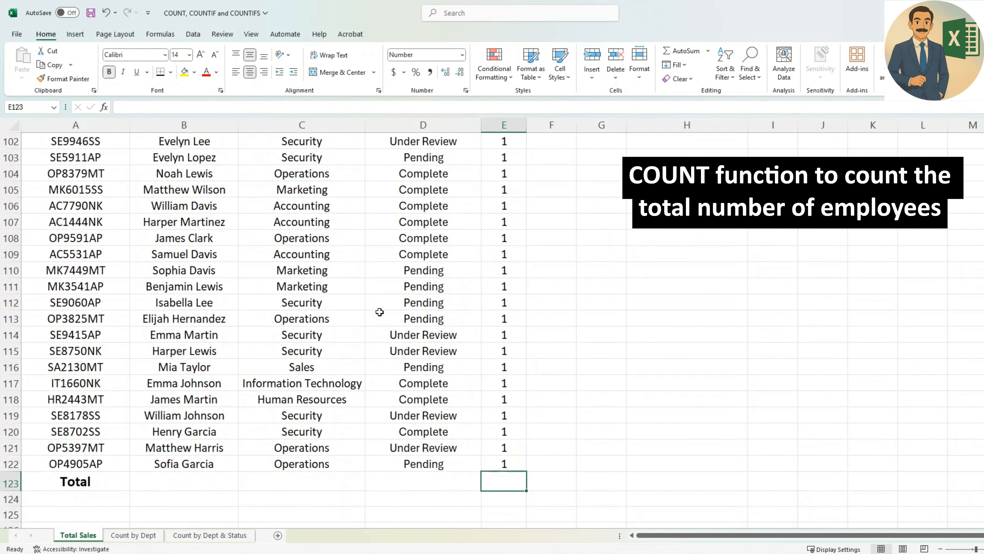
pyautogui.write('=')
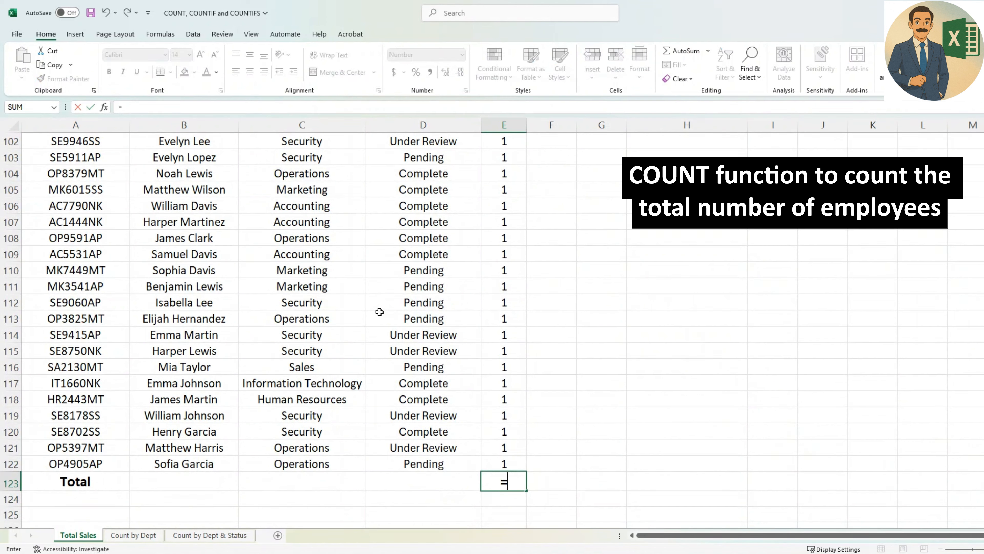
pyautogui.write('COUNT')
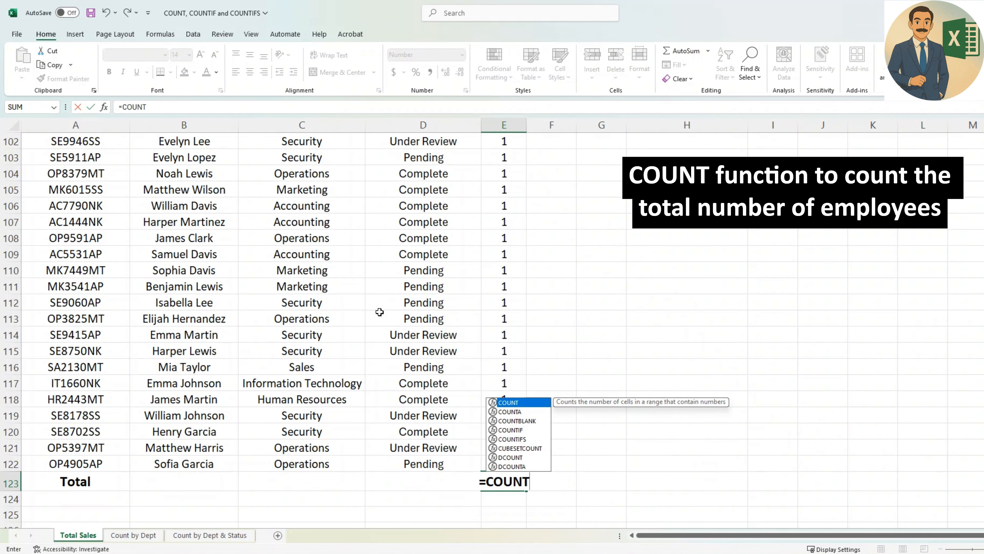
pyautogui.write('(')
pyautogui.press('Up')
pyautogui.hotkey('ctrl', 'shift', 'Up')
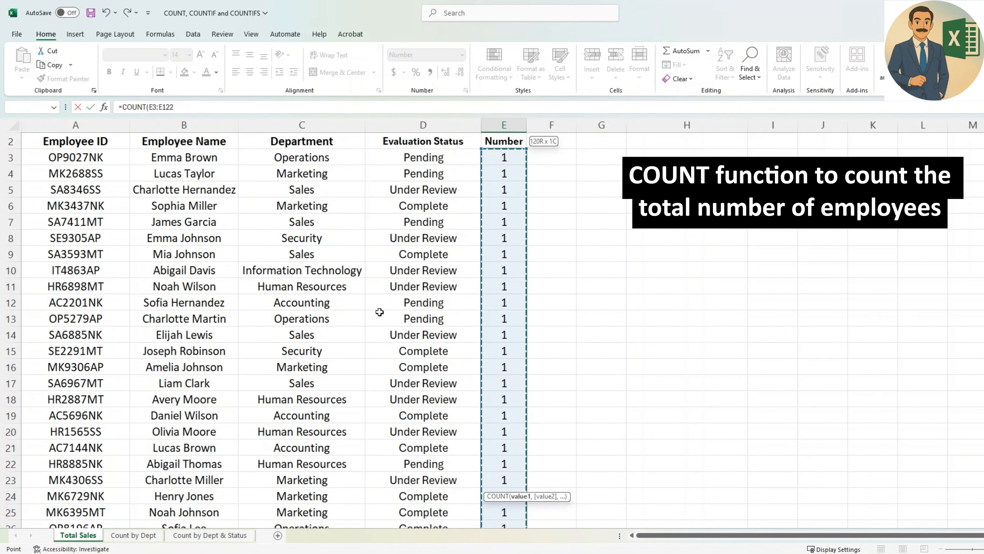
pyautogui.write(')')
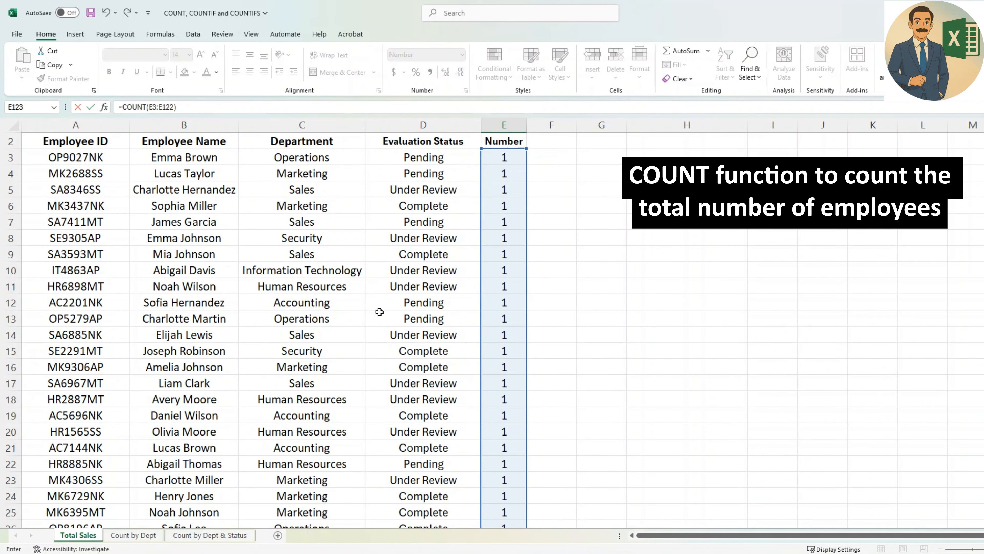
pyautogui.hotkey('ctrl', 'Return')
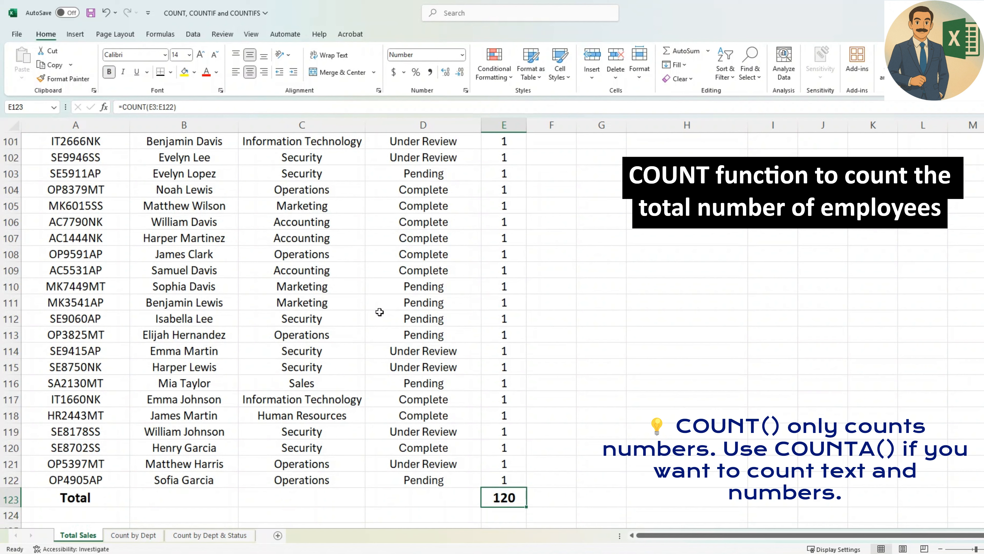
# Count the Employee Name entries in B123 of the Total row with =COUNTA(B3:B122) and make the result bold.
pyautogui.press('Left')
pyautogui.press('Left')
pyautogui.press('Left')
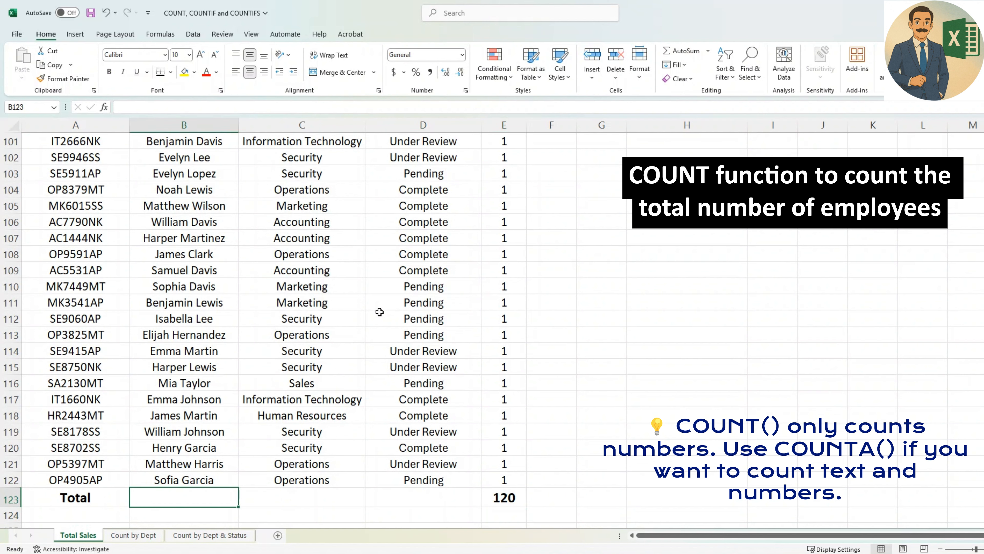
pyautogui.write('=COUNT')
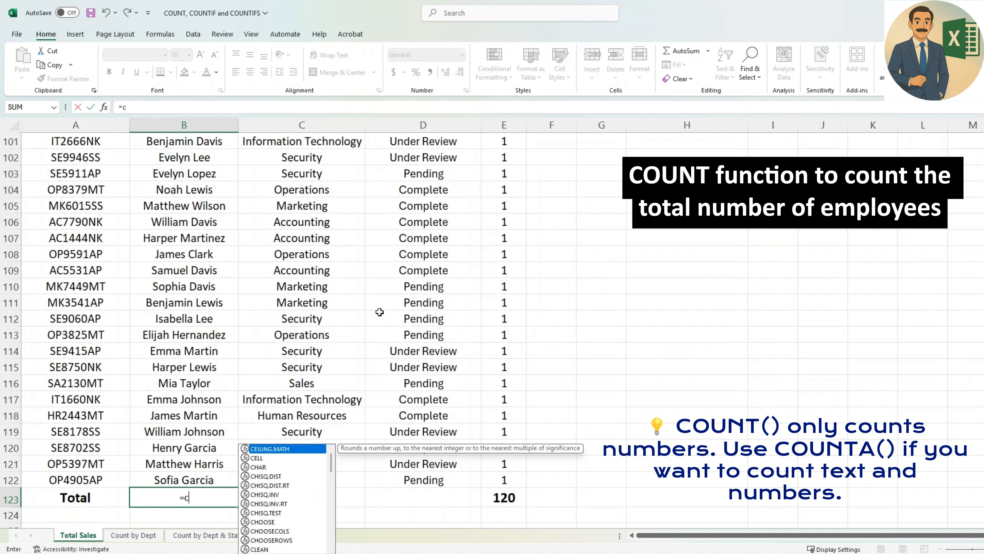
pyautogui.write('A')
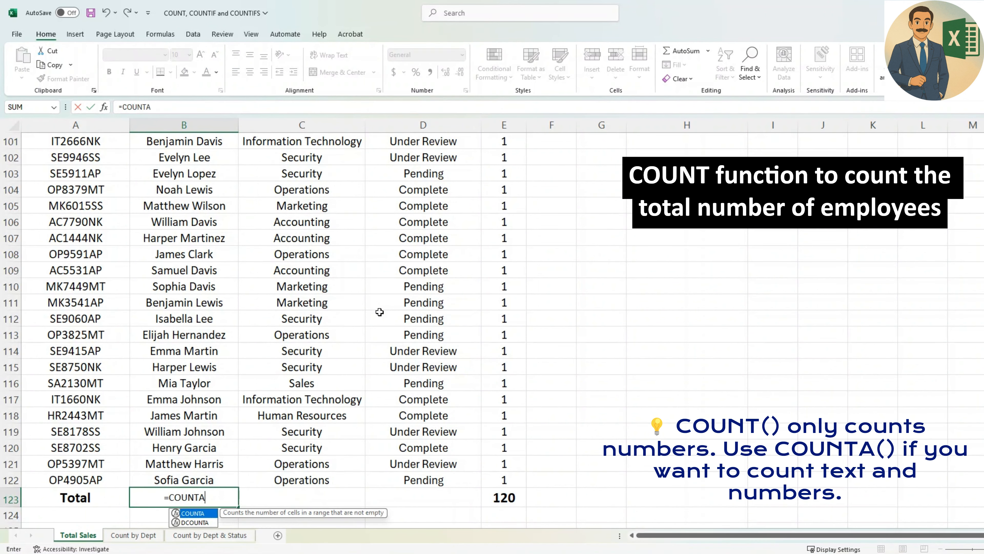
pyautogui.write('(')
pyautogui.press('Up')
pyautogui.hotkey('ctrl', 'shift', 'Up')
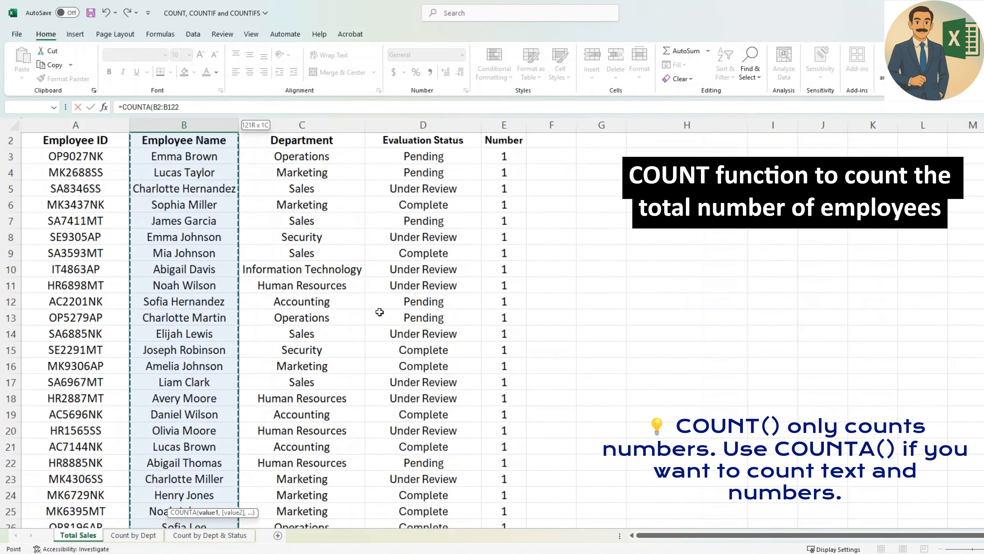
pyautogui.write(')')
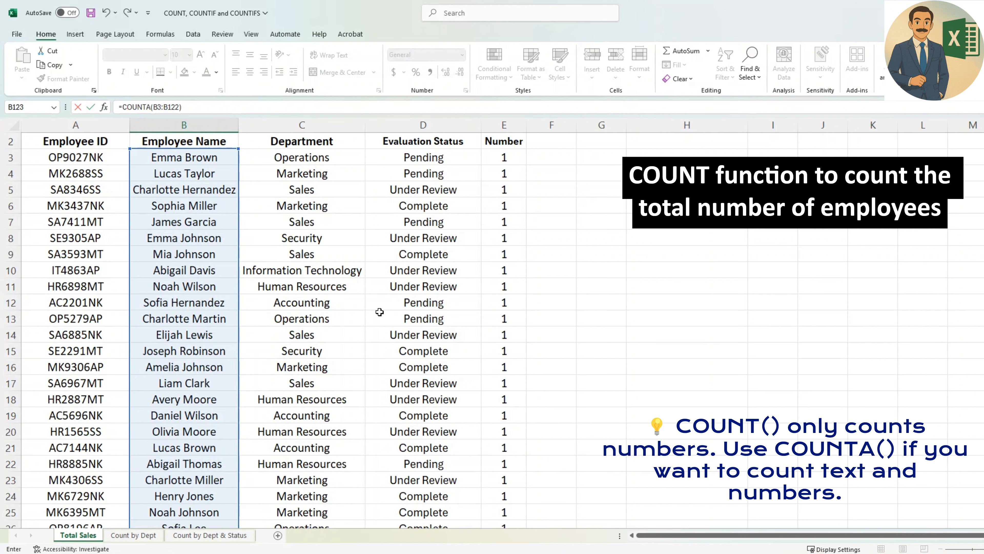
pyautogui.hotkey('ctrl', 'Return')
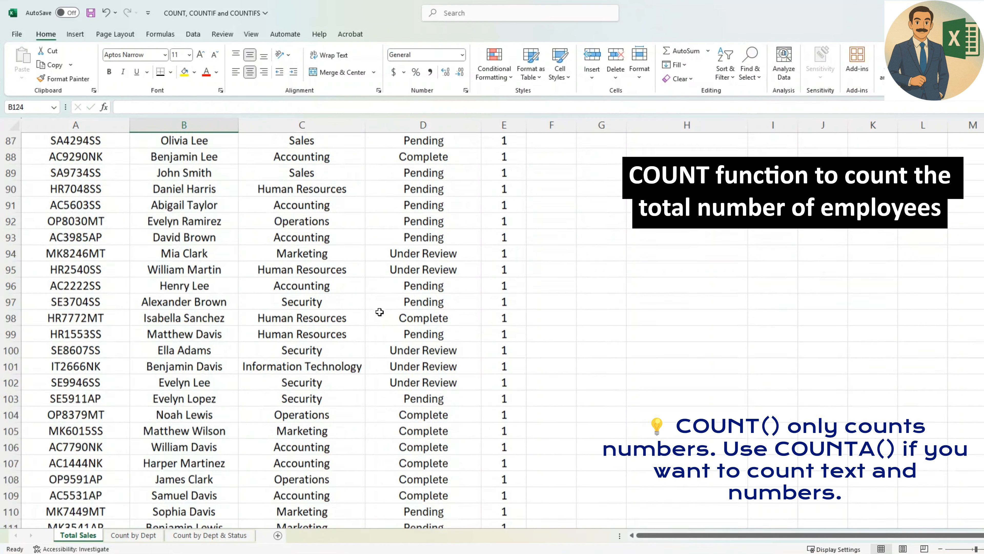
pyautogui.hotkey('ctrl', 'b')
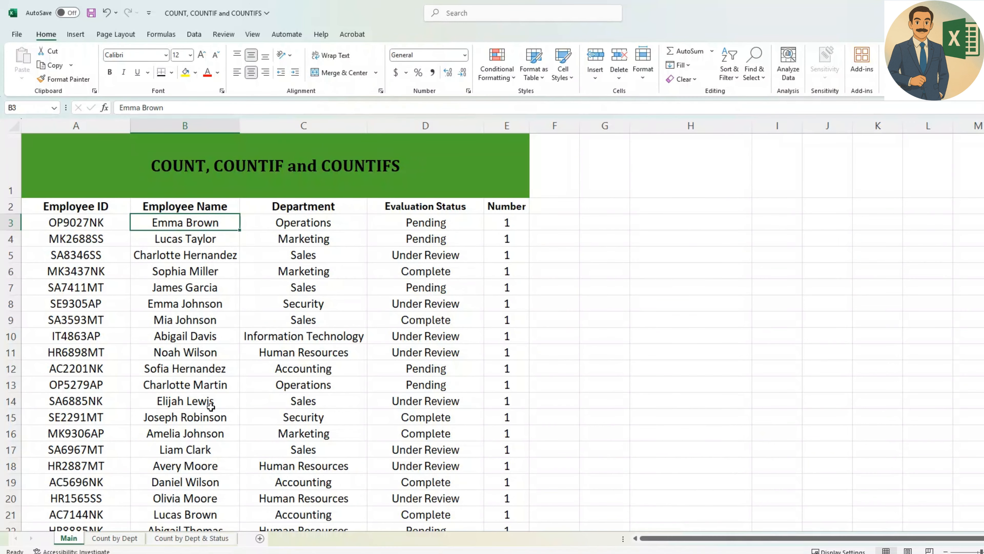
# Review the Main sheet's Number column down to the Total row.
pyautogui.press('Right')
pyautogui.press('Right')
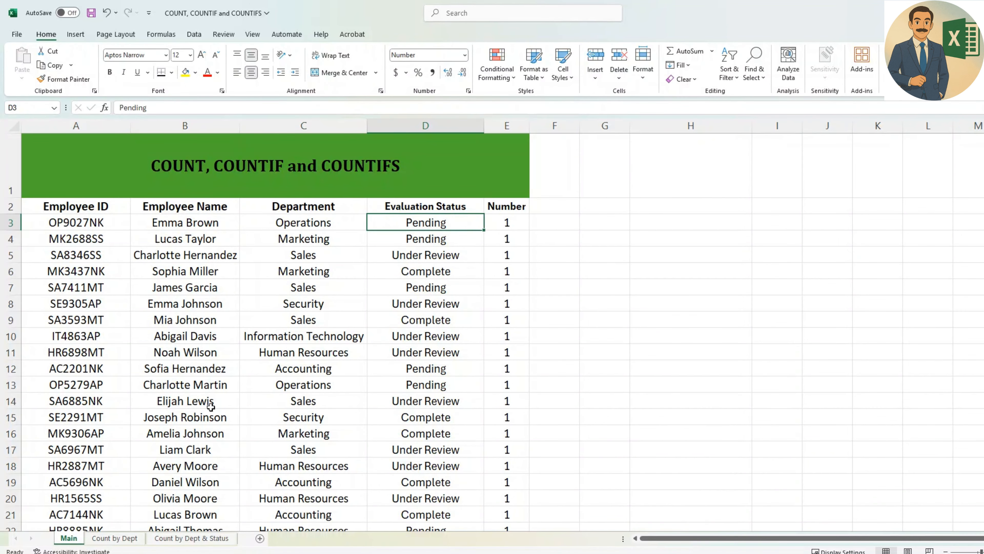
pyautogui.press('Right')
pyautogui.hotkey('ctrl', 'Down')
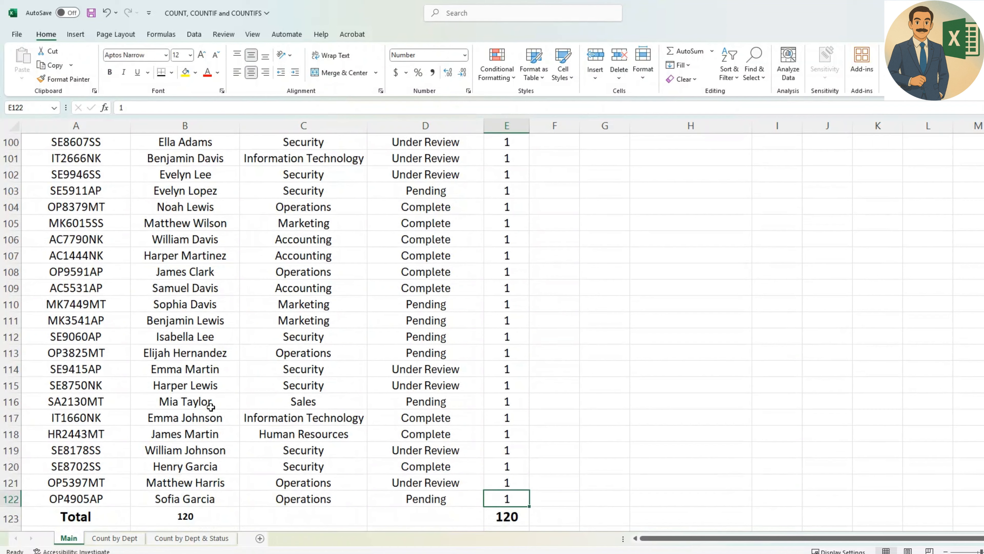
pyautogui.scroll(1, 210, 406)
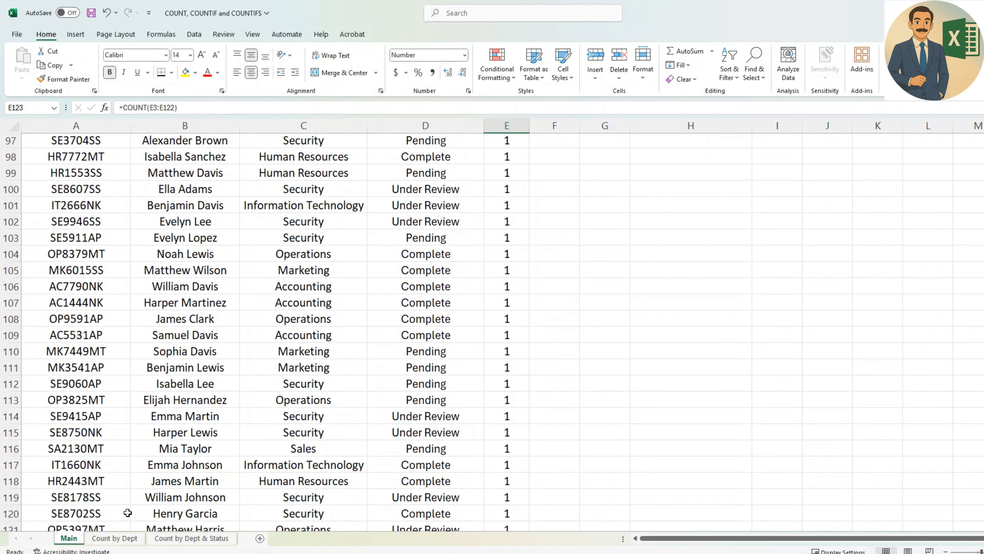
pyautogui.click(253, 376)
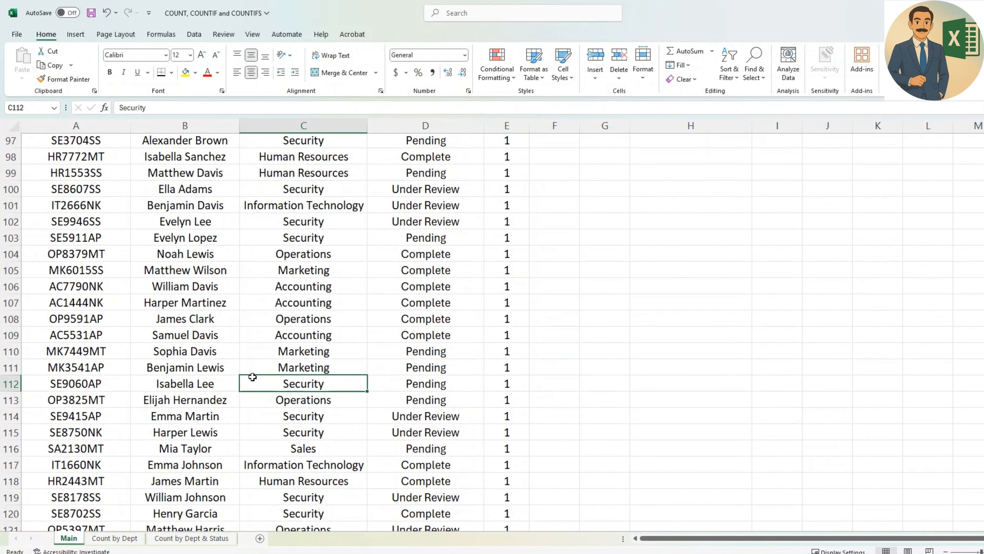
# On the Count by Dept sheet, begin a COUNTIF formula in B3 for Accounting, using Main!C3:C122 as the range.
pyautogui.click(135, 541)
pyautogui.click(232, 265)
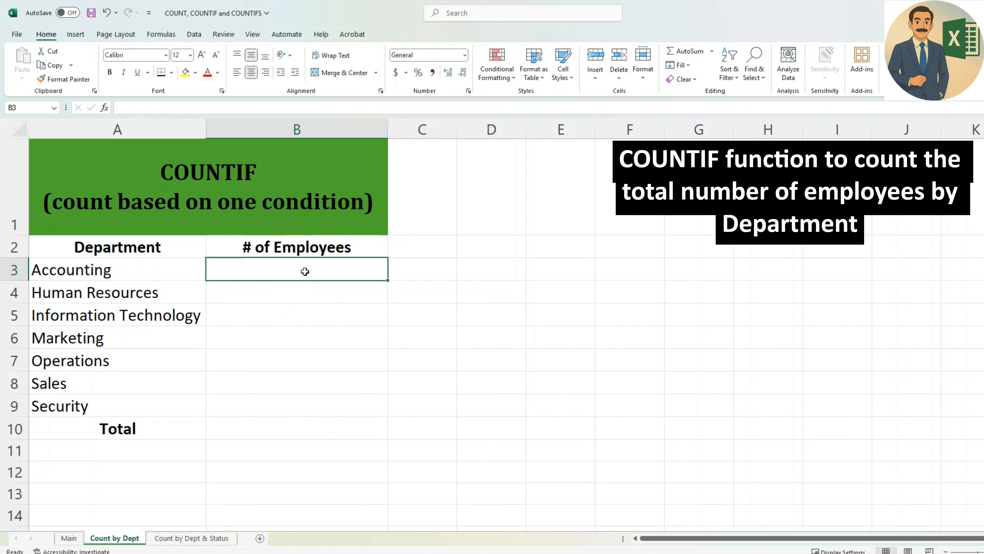
pyautogui.write('=')
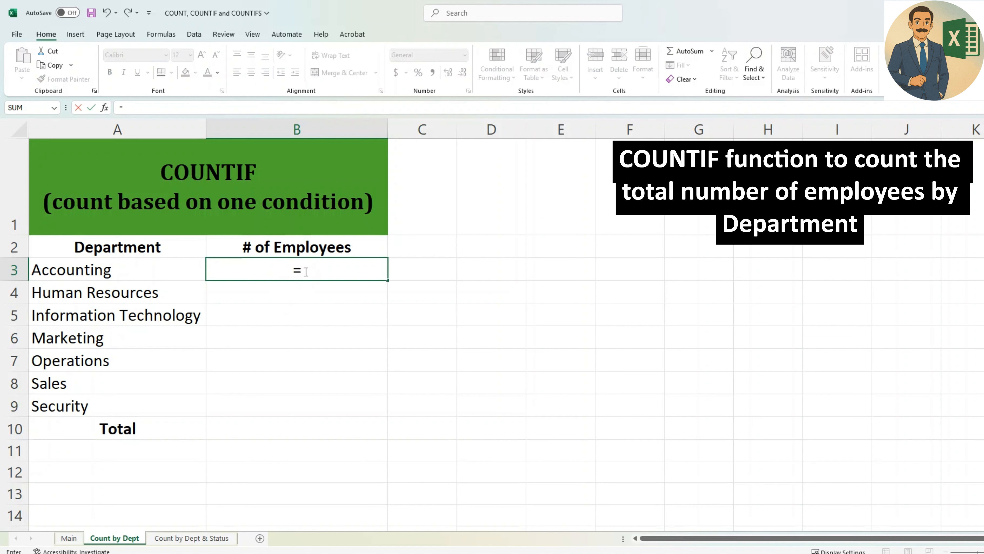
pyautogui.write('COUNT')
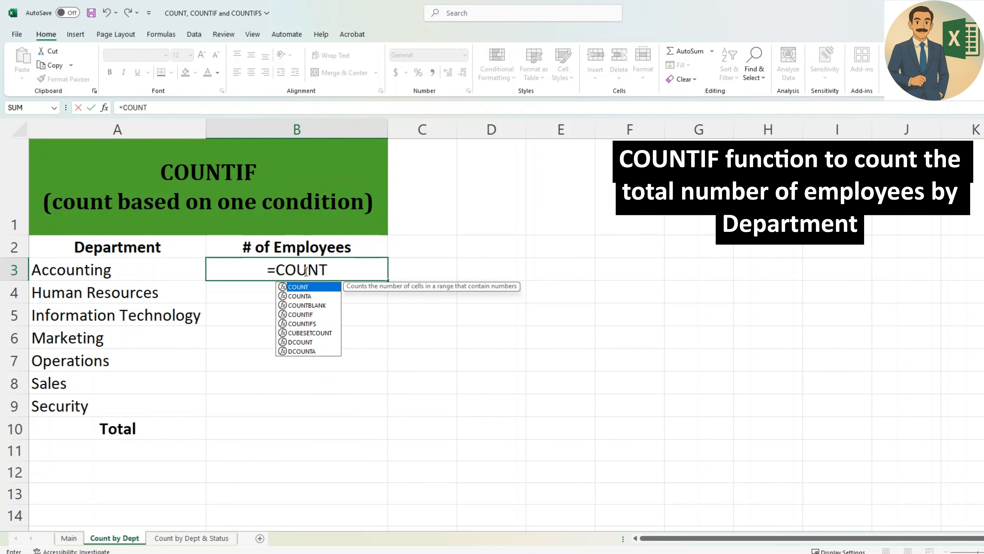
pyautogui.write('IF(')
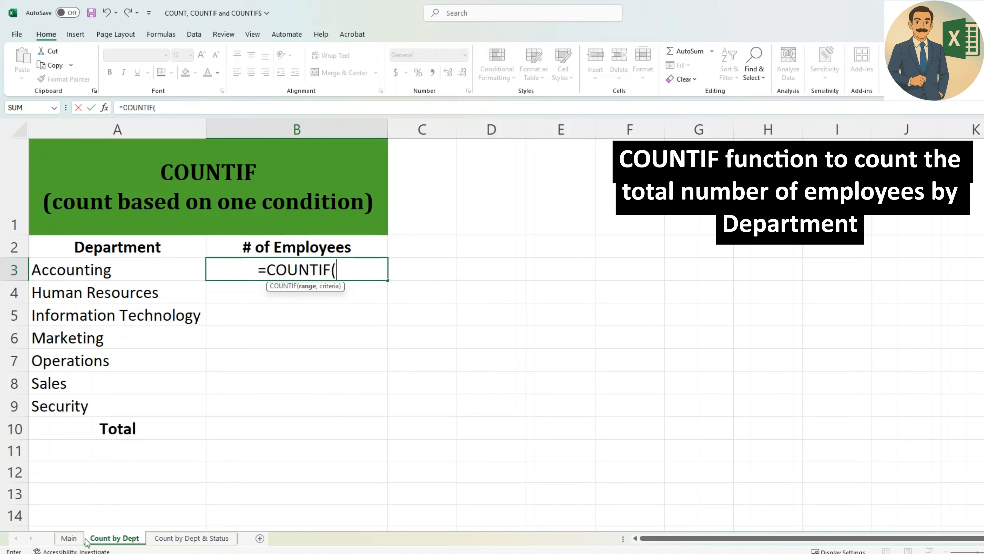
pyautogui.click(70, 538)
pyautogui.click(267, 271)
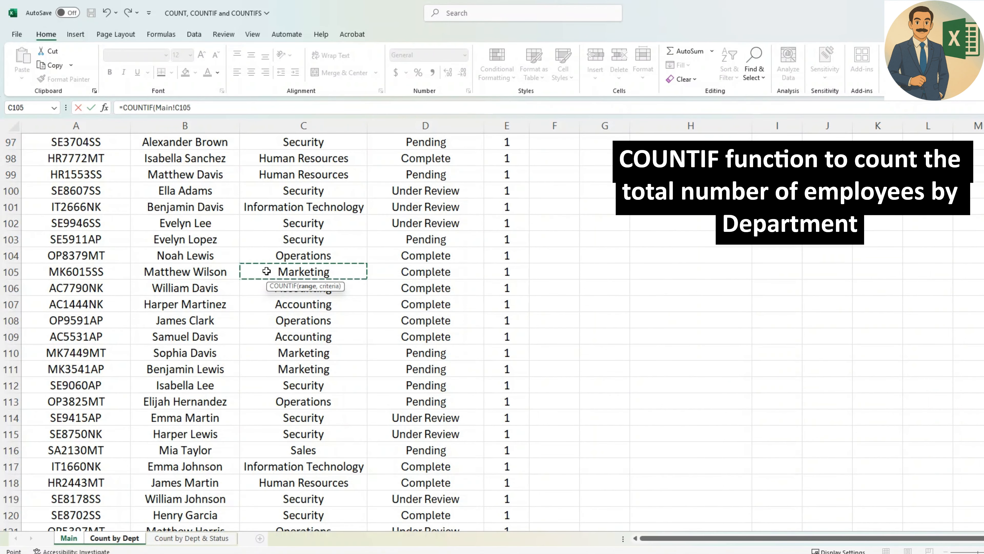
pyautogui.hotkey('ctrl', 'Up')
pyautogui.press('Down')
pyautogui.press('Up')
pyautogui.press('Up')
pyautogui.press('Down')
pyautogui.press('Down')
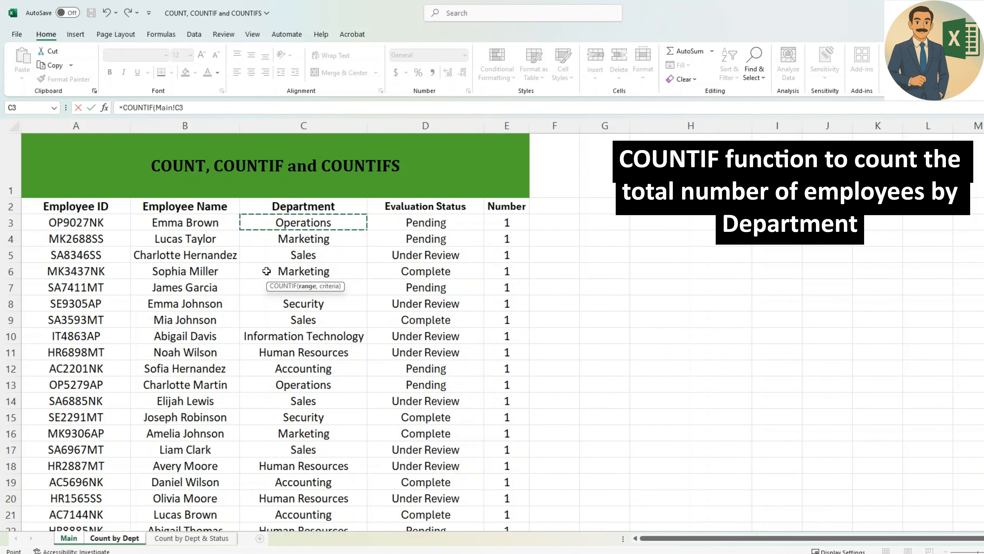
pyautogui.hotkey('shift', 'Down')
pyautogui.hotkey('ctrl', 'shift', 'Down')
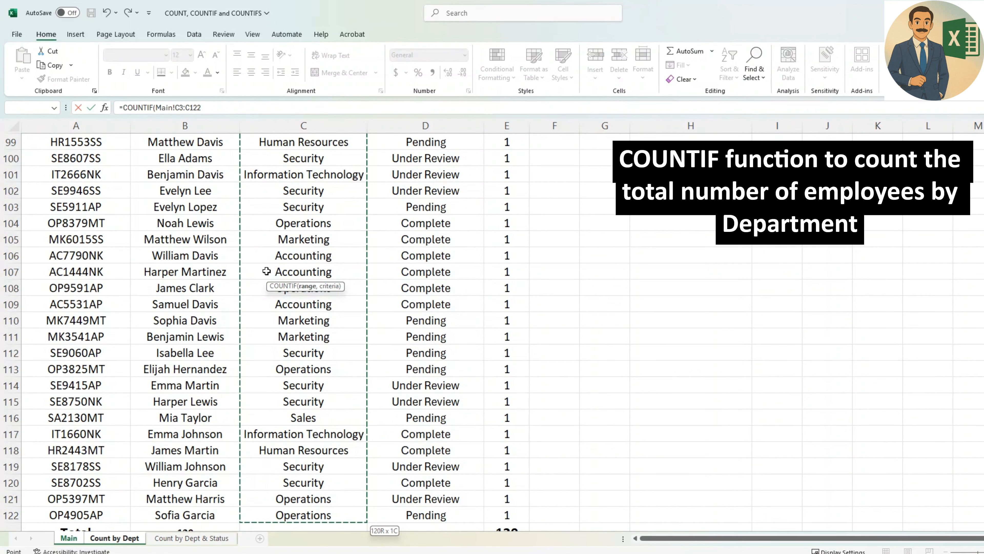
pyautogui.write(',')
# Use the Accounting cell A3 on the Count by Dept sheet as the COUNTIF criterion and complete the formula.
pyautogui.click(117, 539)
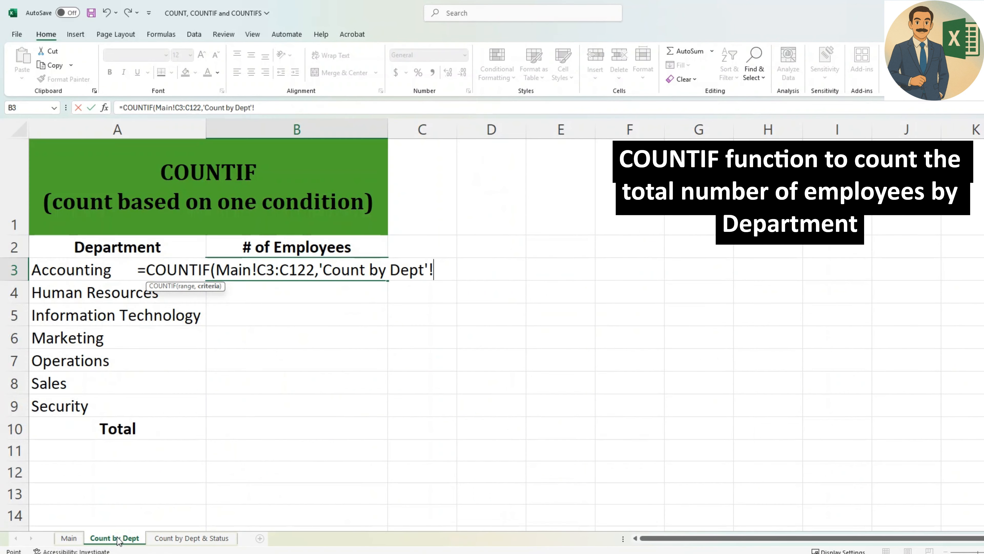
pyautogui.click(102, 298)
pyautogui.click(92, 274)
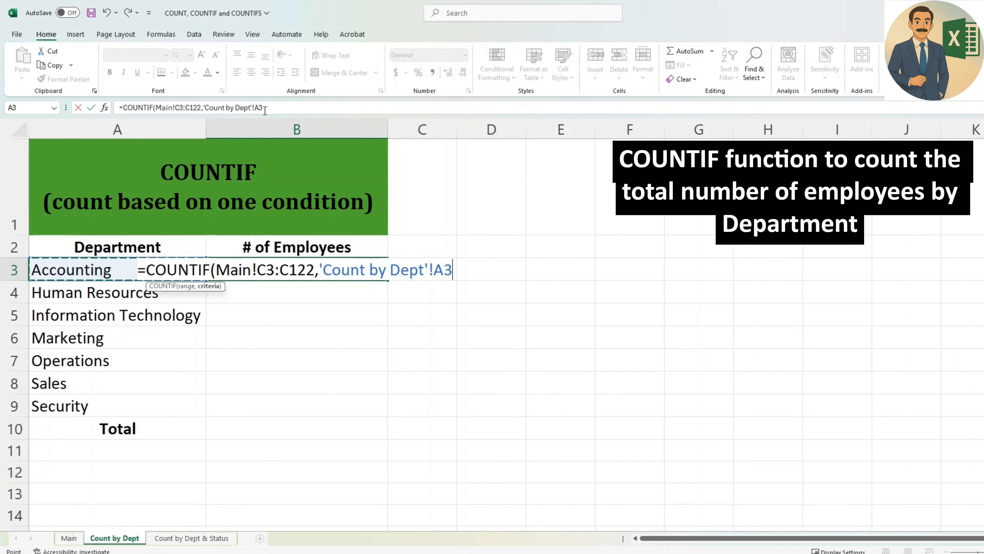
pyautogui.write(')')
pyautogui.press('Return')
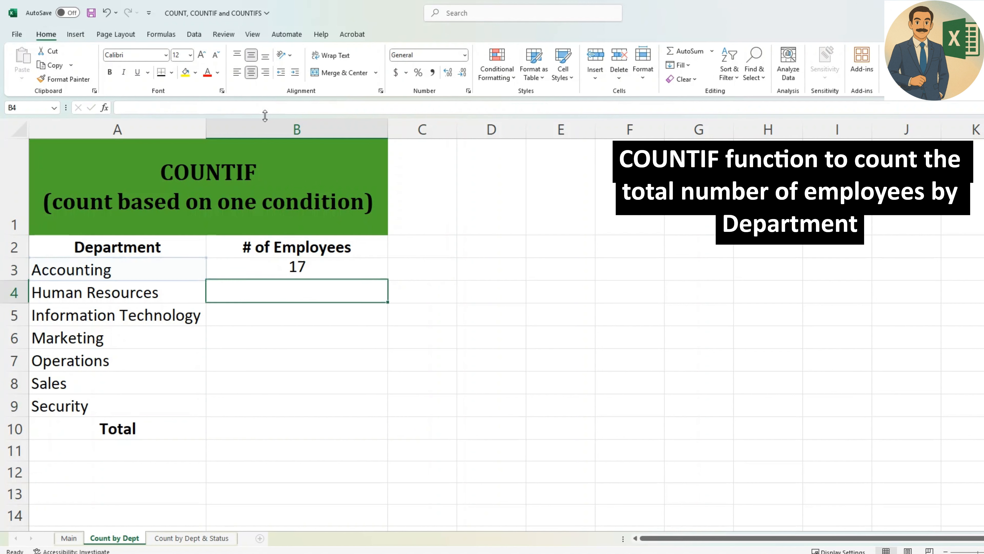
# Make the COUNTIF range in B3 absolute as Main!$C$3:$C$122.
pyautogui.press('Up')
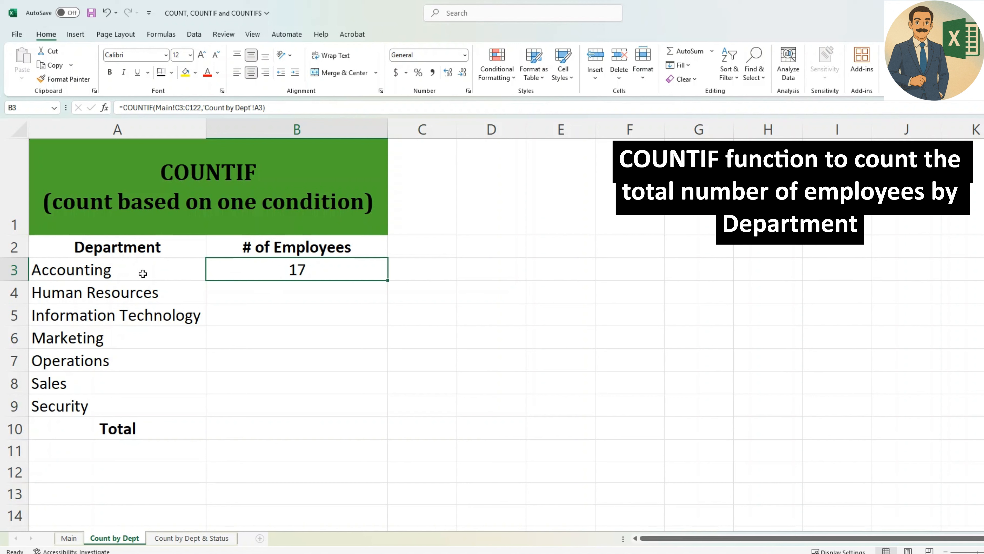
pyautogui.click(174, 103)
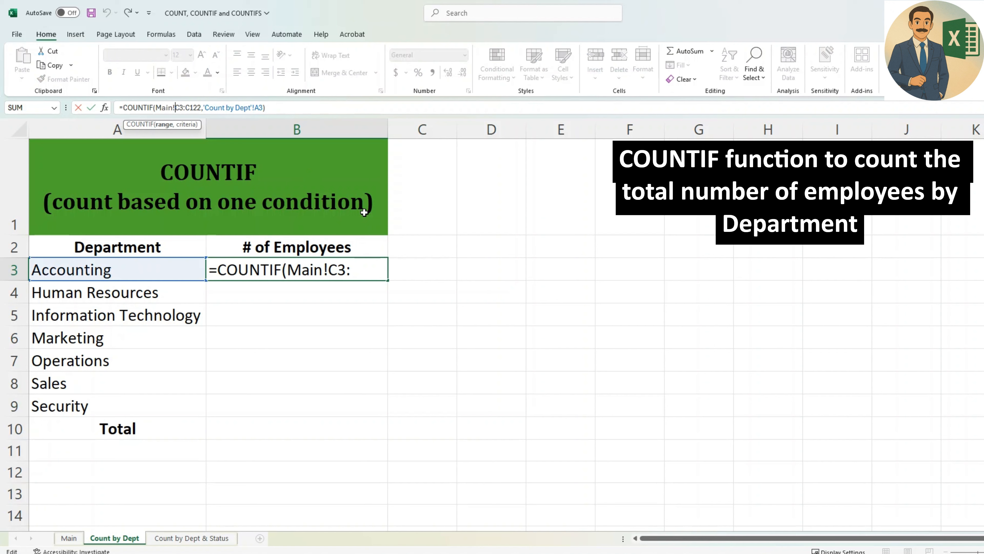
pyautogui.write('$')
pyautogui.press('Right')
pyautogui.write('$')
pyautogui.press('Right')
pyautogui.press('Right')
pyautogui.write('$')
pyautogui.press('Right')
pyautogui.write('$')
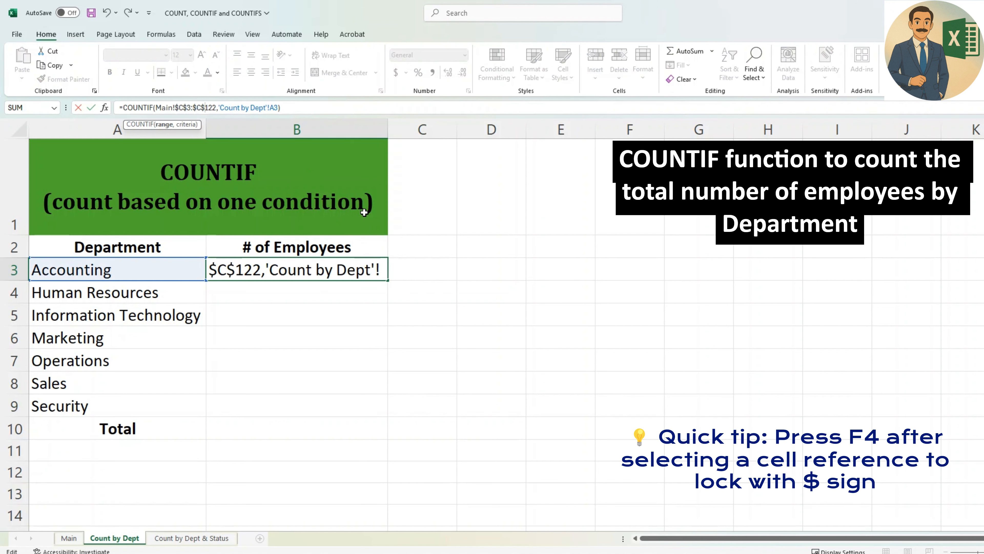
pyautogui.press('Return')
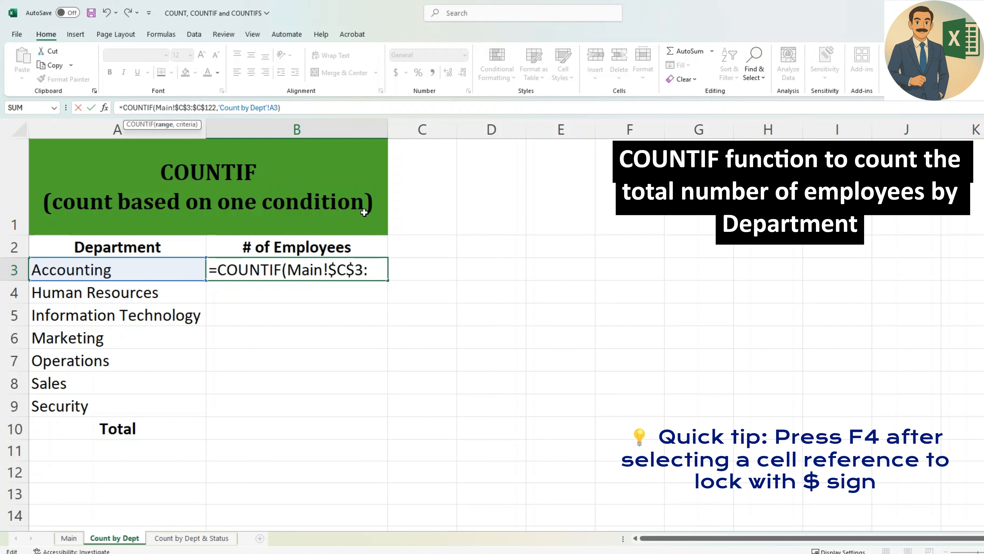
# Remove the 'Count by Dept'! sheet reference from the COUNTIF criterion in B3 so it reads A3, and confirm the formula.
pyautogui.press('Right')
pyautogui.press('Right')
pyautogui.press('Right')
pyautogui.press('Right')
pyautogui.press('Right')
pyautogui.press('Right')
pyautogui.press('Right')
pyautogui.press('Right')
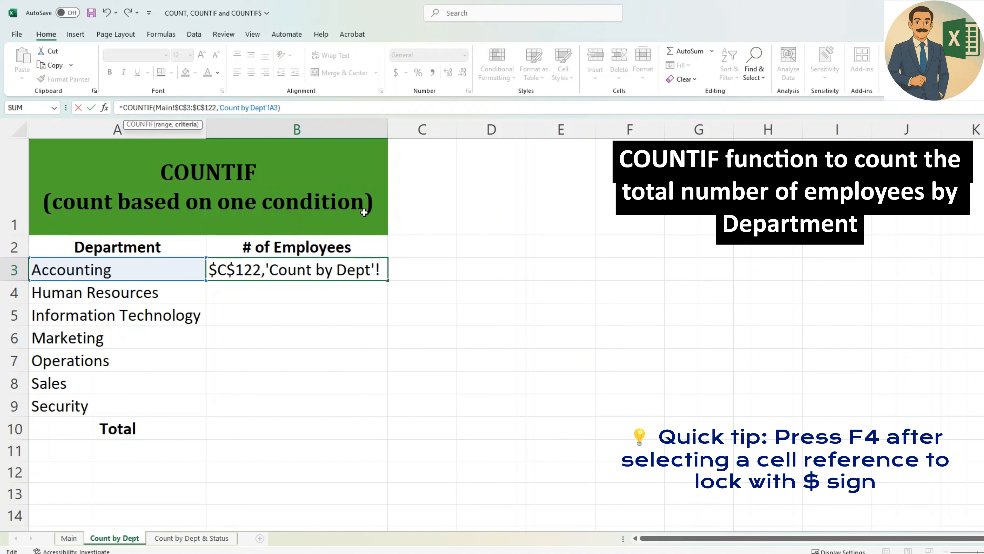
pyautogui.hotkey('shift', 'Right')
pyautogui.hotkey('shift', 'Right')
pyautogui.hotkey('shift', 'Right')
pyautogui.hotkey('shift', 'Right')
pyautogui.hotkey('shift', 'Right')
pyautogui.hotkey('shift', 'Right')
pyautogui.hotkey('shift', 'Right')
pyautogui.hotkey('shift', 'Right')
pyautogui.hotkey('shift', 'Right')
pyautogui.hotkey('shift', 'Right')
pyautogui.hotkey('shift', 'Right')
pyautogui.hotkey('shift', 'Right')
pyautogui.hotkey('shift', 'Right')
pyautogui.hotkey('shift', 'Right')
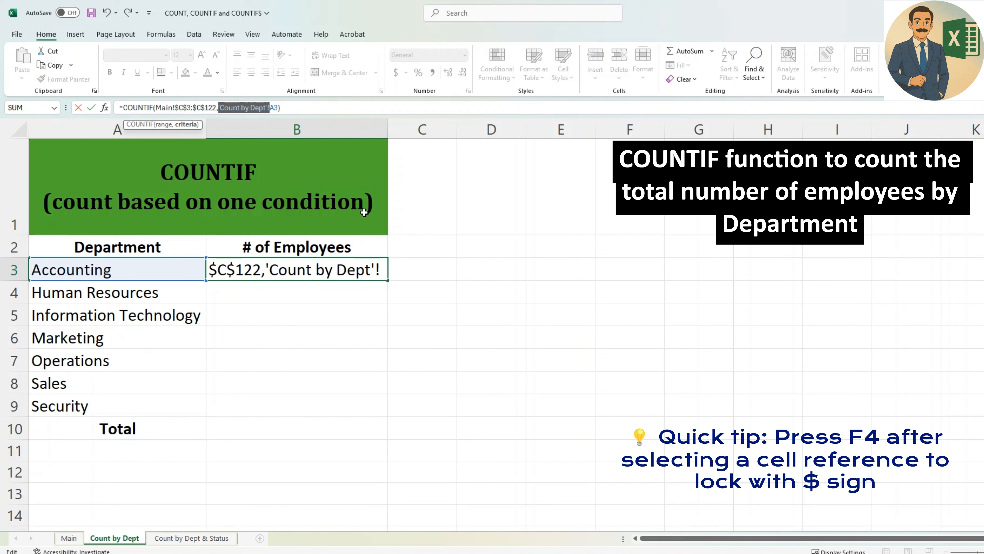
pyautogui.press('Left')
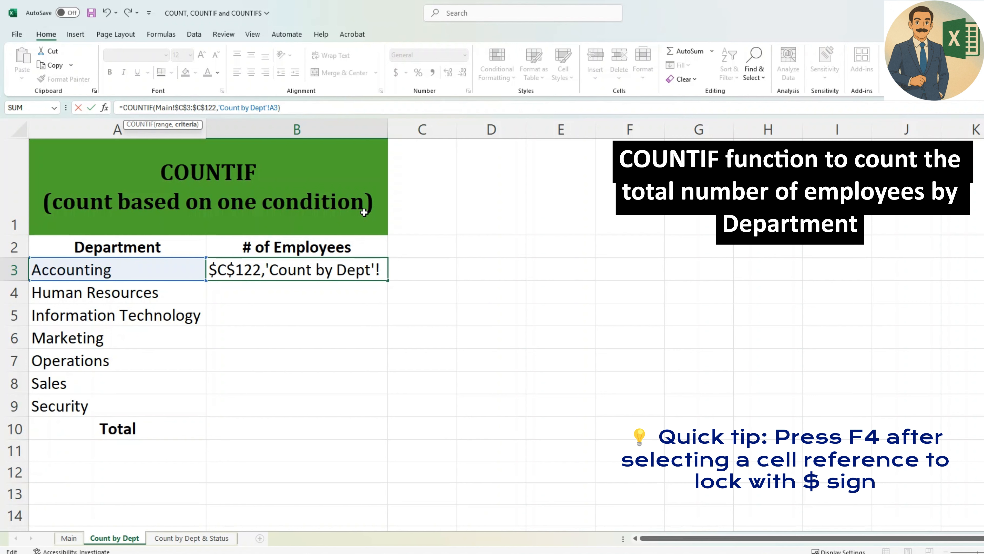
pyautogui.hotkey('shift', 'Right')
pyautogui.hotkey('shift', 'Right')
pyautogui.hotkey('shift', 'Right')
pyautogui.hotkey('shift', 'Right')
pyautogui.hotkey('shift', 'Right')
pyautogui.hotkey('shift', 'Right')
pyautogui.hotkey('shift', 'Right')
pyautogui.hotkey('shift', 'Right')
pyautogui.hotkey('shift', 'Right')
pyautogui.hotkey('shift', 'Right')
pyautogui.hotkey('shift', 'Right')
pyautogui.hotkey('shift', 'Right')
pyautogui.hotkey('shift', 'Right')
pyautogui.hotkey('shift', 'Right')
pyautogui.hotkey('shift', 'Right')
pyautogui.hotkey('shift', 'Right')
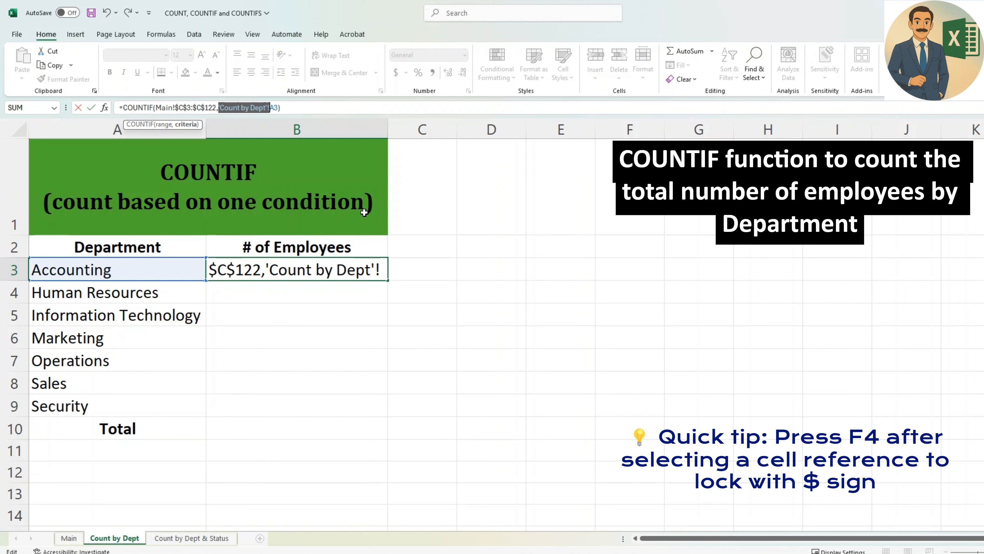
pyautogui.press('Delete')
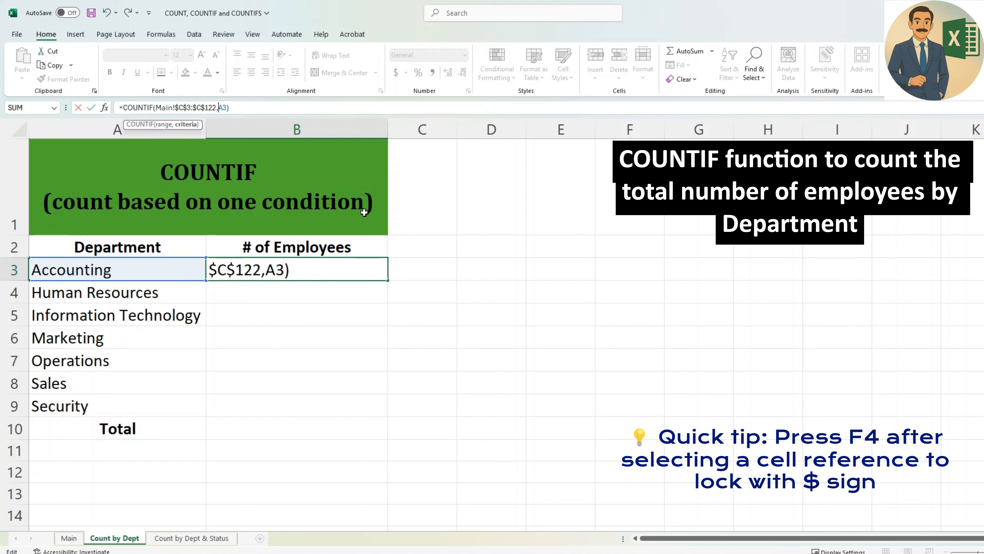
pyautogui.hotkey('ctrl', 'Return')
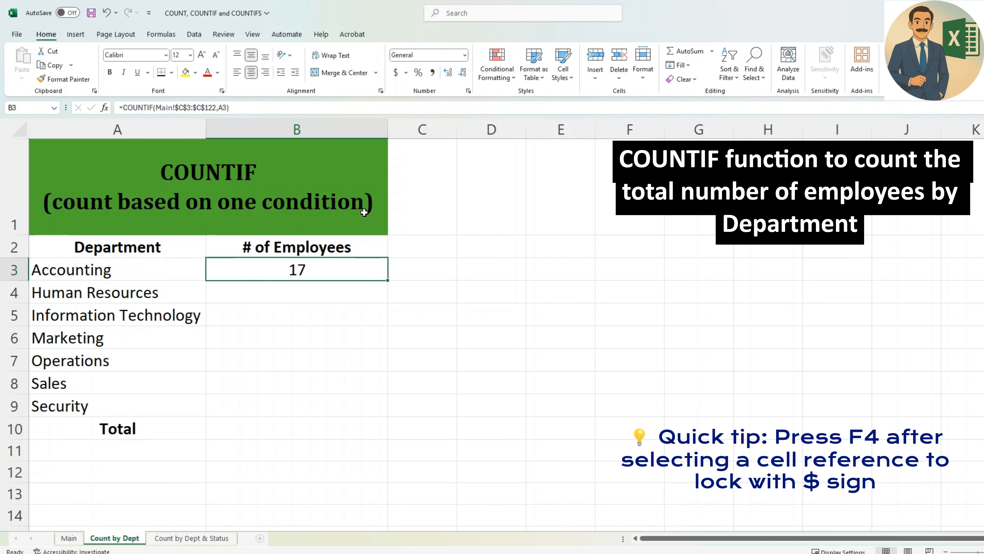
# Copy the Accounting COUNTIF formula from B3 to B4:B9 and check the criteria references in the copied formulas.
pyautogui.hotkey('ctrl', 'c')
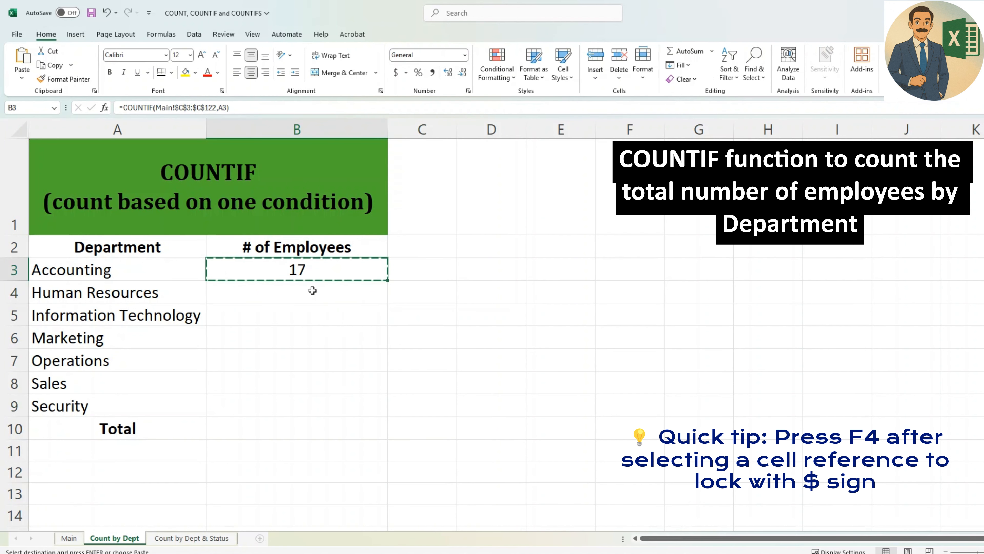
pyautogui.moveTo(310, 288); pyautogui.dragTo(314, 398)
pyautogui.hotkey('ctrl', 'v')
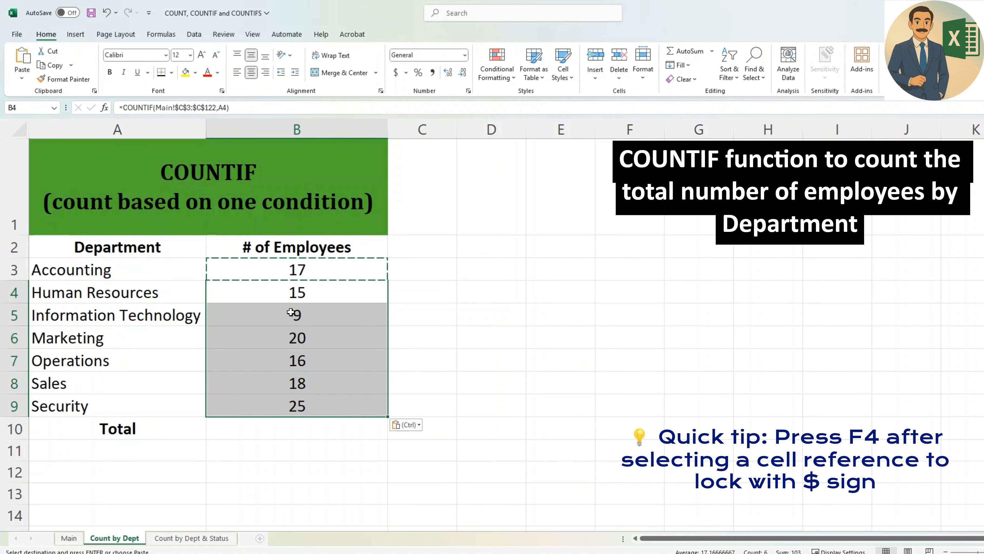
pyautogui.click(170, 292)
pyautogui.press('Right')
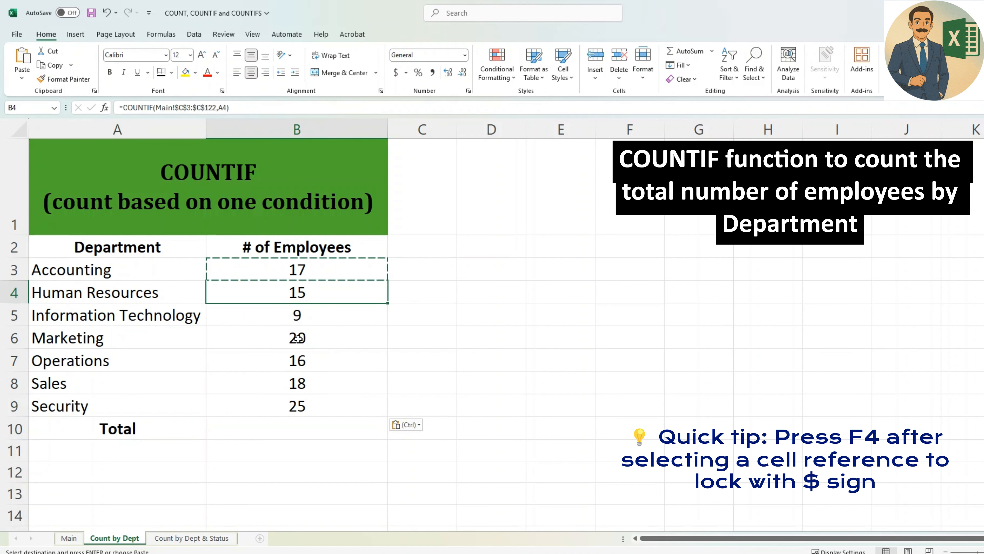
pyautogui.press('Down')
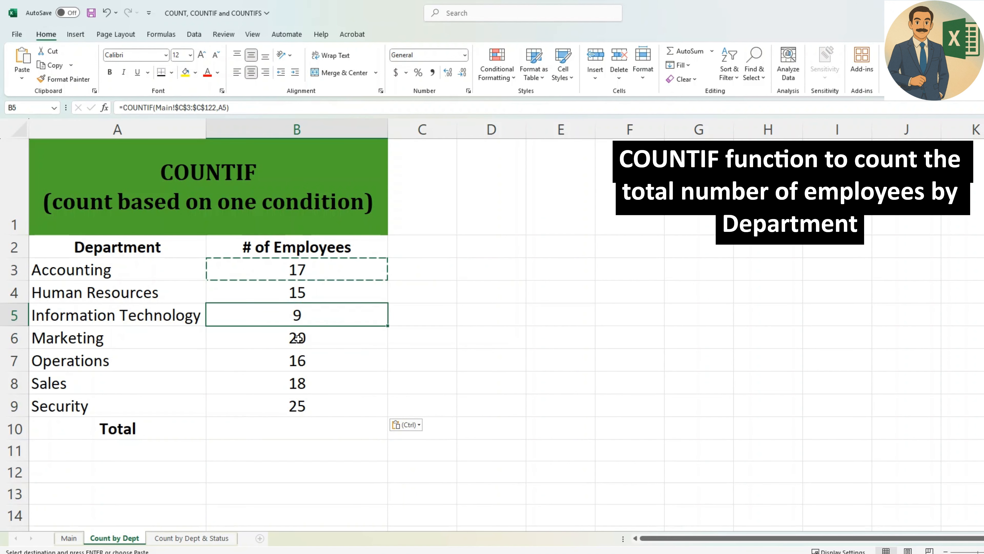
pyautogui.press('Down')
pyautogui.press('Down')
pyautogui.press('Down')
pyautogui.press('Down')
pyautogui.press('Down')
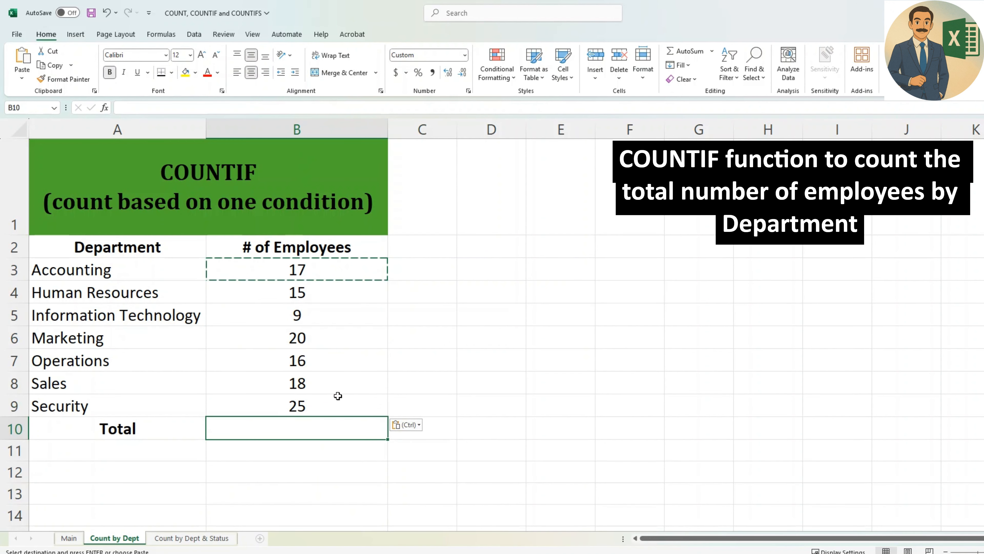
# Total the department counts in B10 with =SUM(B3:B9).
pyautogui.write('=sum(')
pyautogui.press('Up')
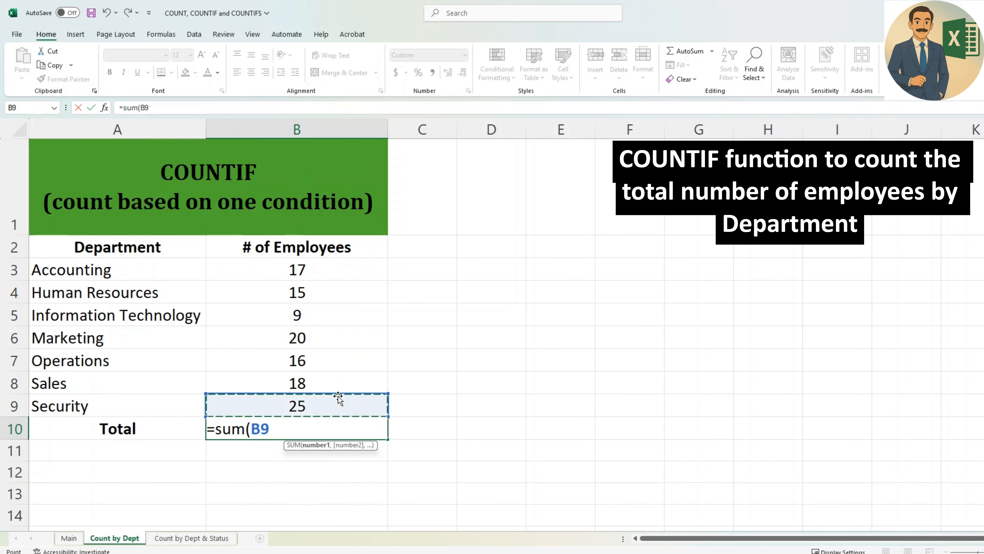
pyautogui.hotkey('shift', 'Up')
pyautogui.hotkey('shift', 'Up')
pyautogui.hotkey('shift', 'Up')
pyautogui.hotkey('shift', 'Up')
pyautogui.hotkey('shift', 'Up')
pyautogui.hotkey('shift', 'Up')
pyautogui.hotkey('shift', 'Up')
pyautogui.write(')')
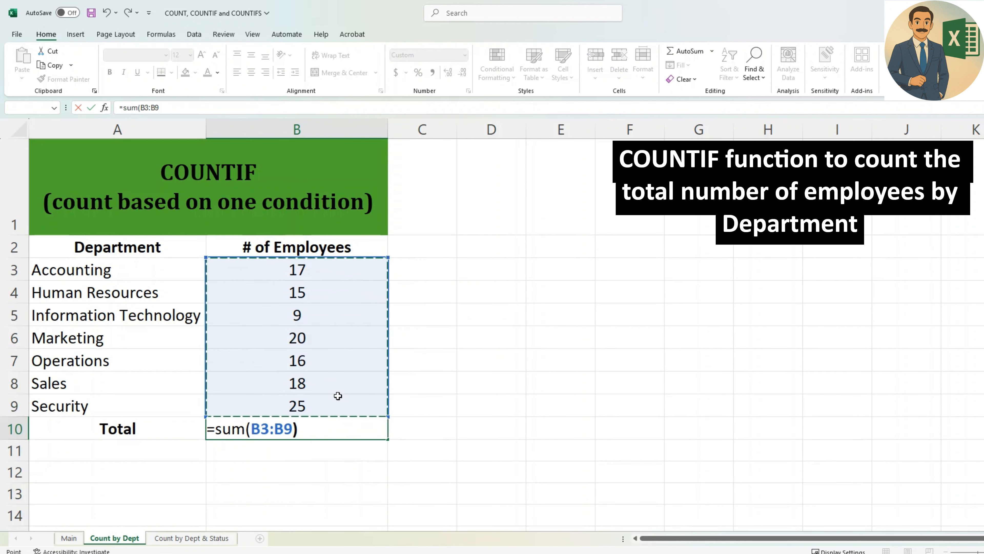
pyautogui.press('Return')
pyautogui.click(356, 431)
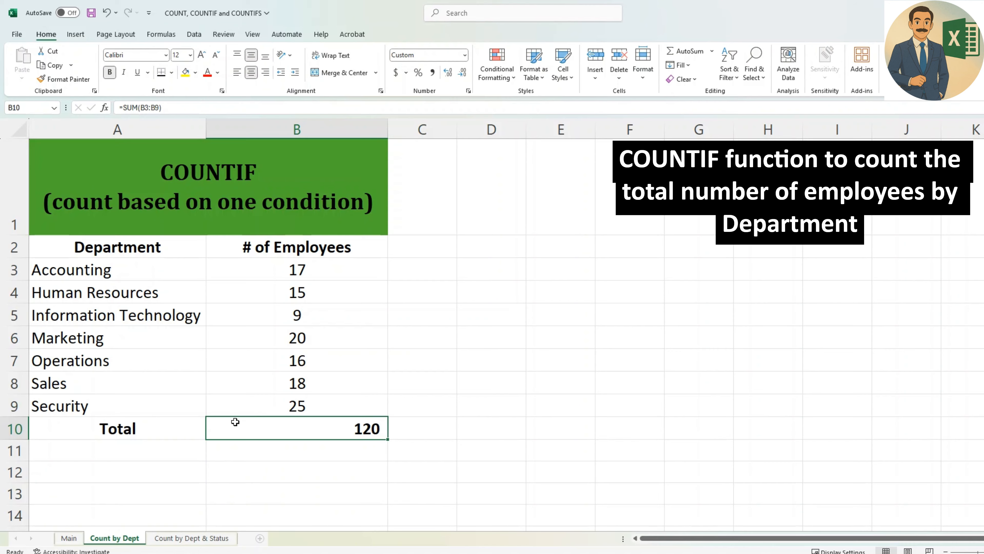
# Compare the department total with the Number column total on the Main sheet, and go back to the Human Resources count.
pyautogui.click(70, 538)
pyautogui.scroll(1, 532, 323)
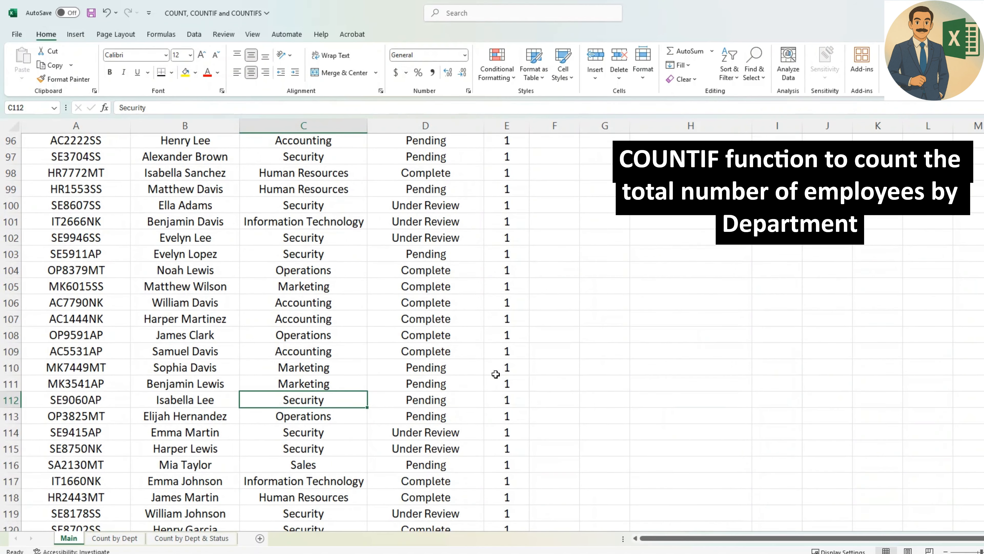
pyautogui.click(501, 366)
pyautogui.hotkey('ctrl', 'Down')
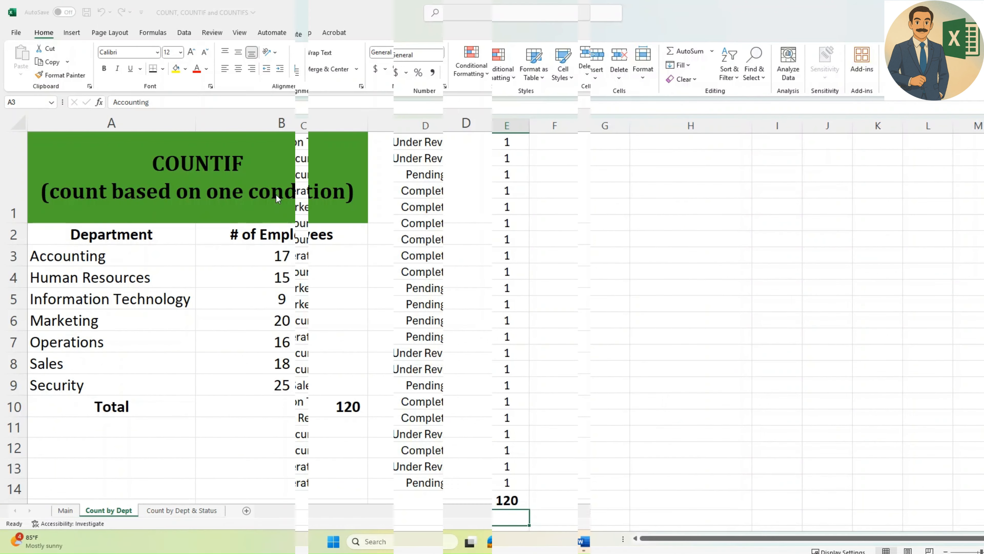
pyautogui.click(256, 287)
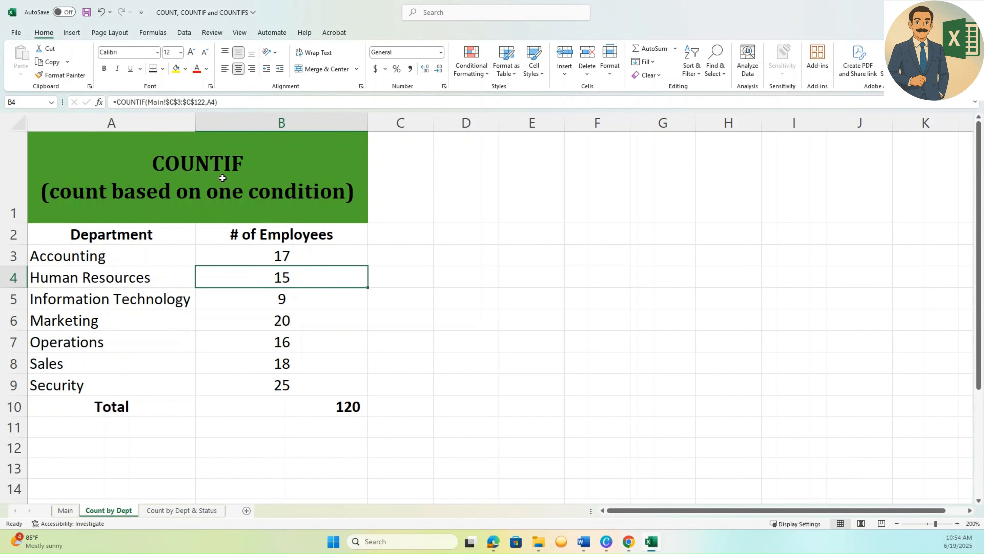
# On the Count by Dept & Status sheet, begin a COUNTIFS formula in C3 for Accounting employees with Complete status.
pyautogui.click(182, 511)
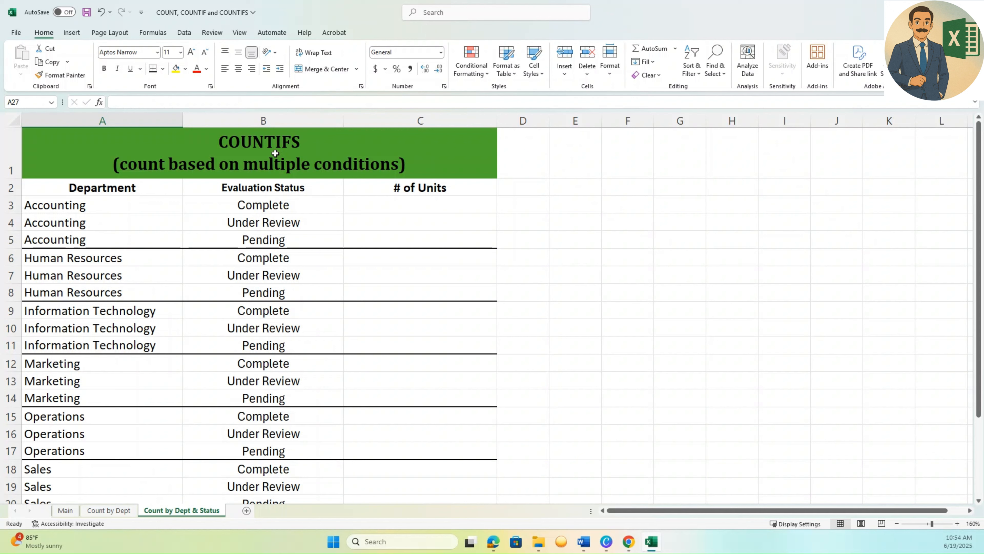
pyautogui.click(382, 214)
pyautogui.click(380, 205)
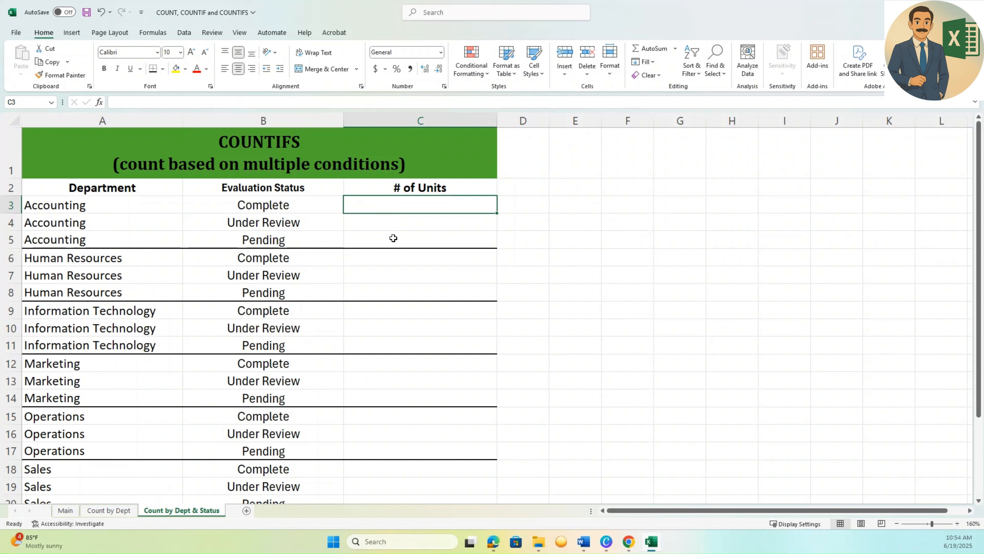
pyautogui.write('=')
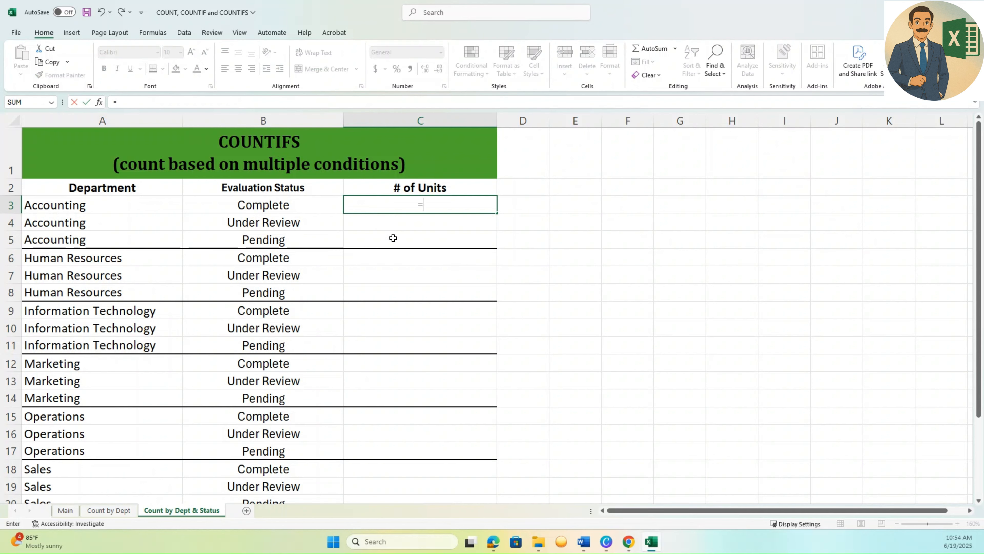
pyautogui.write('COUN')
pyautogui.write('TIFS')
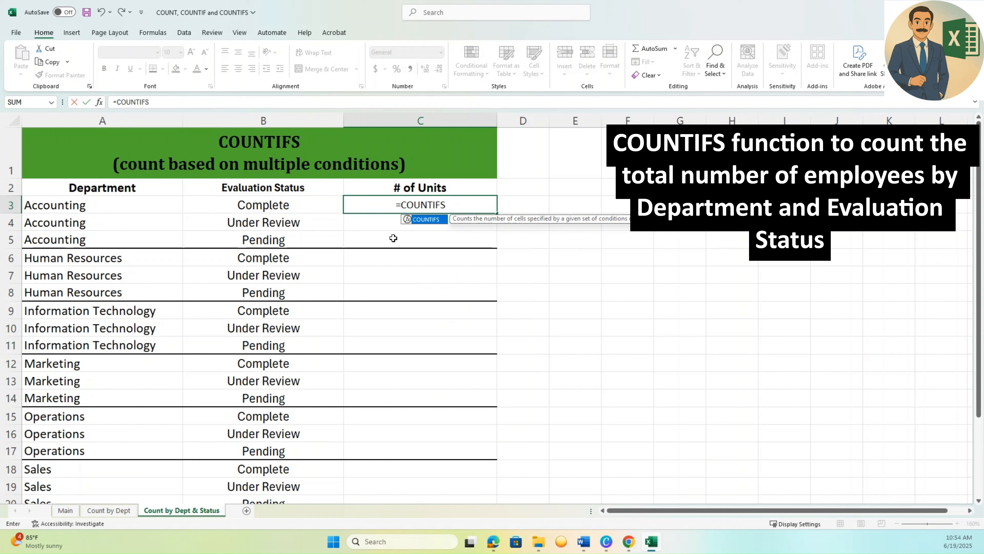
pyautogui.write('(')
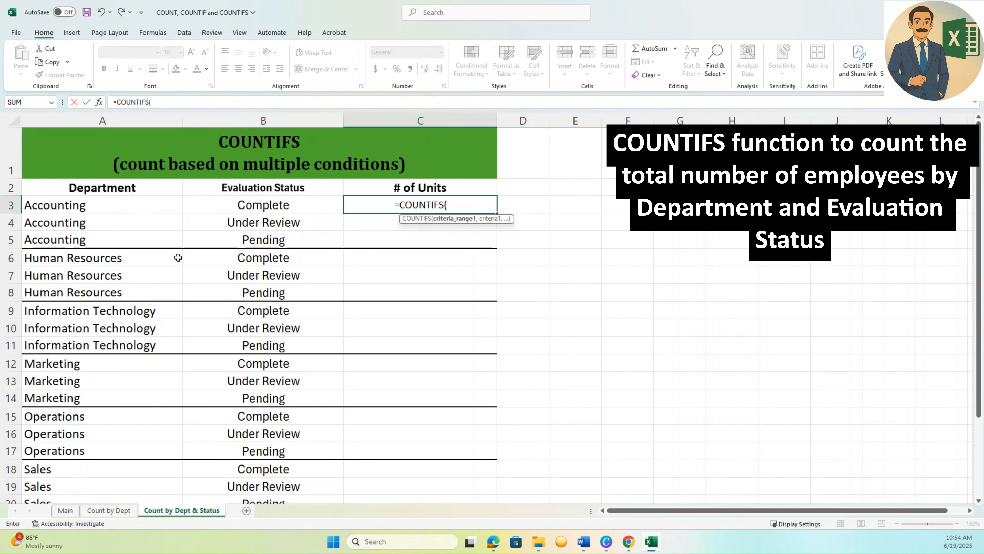
# Set Main!C3:C122 as the first COUNTIFS criteria range and the Accounting cell A3 on Count by Dept & Status as its criterion.
pyautogui.click(65, 509)
pyautogui.click(271, 220)
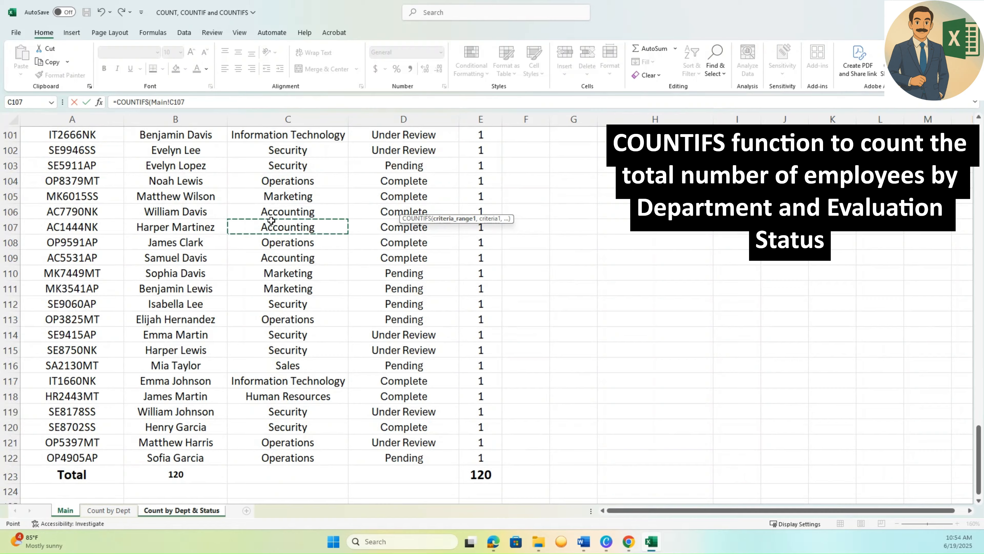
pyautogui.hotkey('ctrl', 'Up')
pyautogui.press('Down')
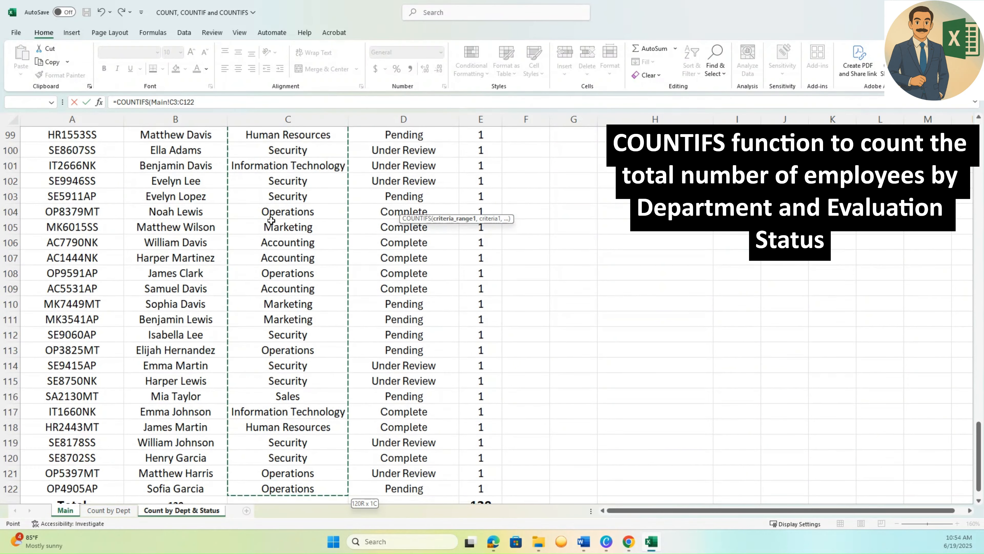
pyautogui.hotkey('ctrl', 'shift', 'Down')
pyautogui.write(',')
pyautogui.click(203, 510)
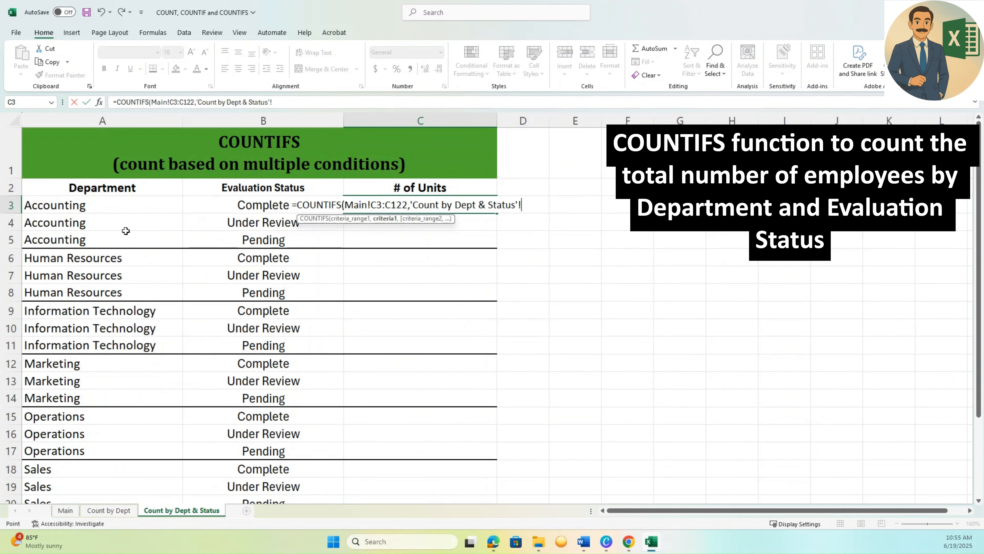
pyautogui.click(113, 203)
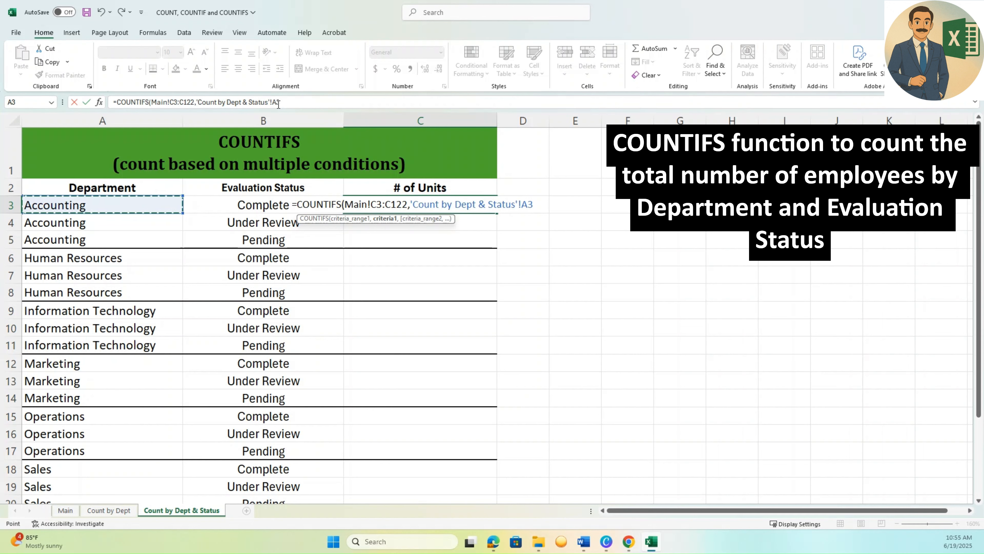
pyautogui.write(',Main!')
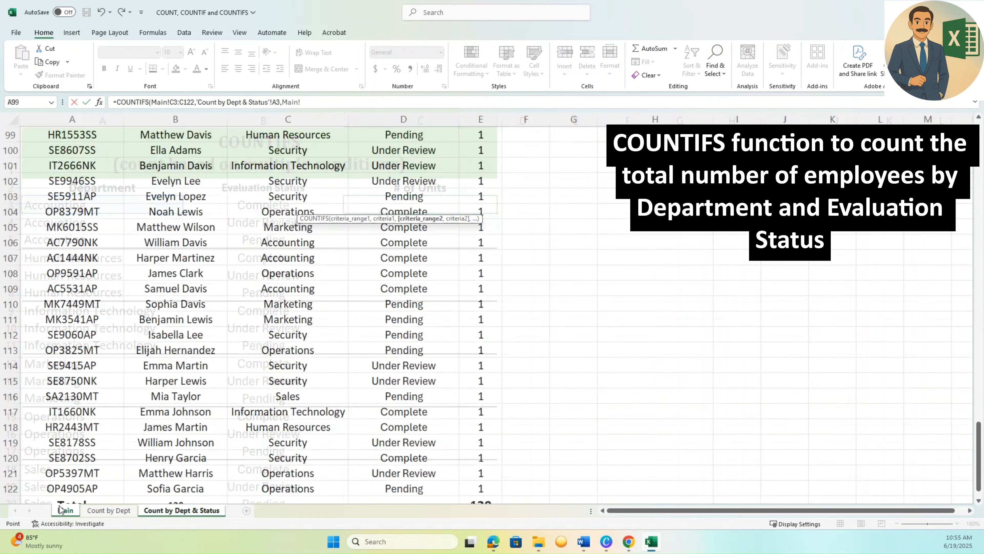
# Set the Evaluation Status cells Main!D3:D122 as the second COUNTIFS criteria range.
pyautogui.click(65, 510)
pyautogui.click(357, 202)
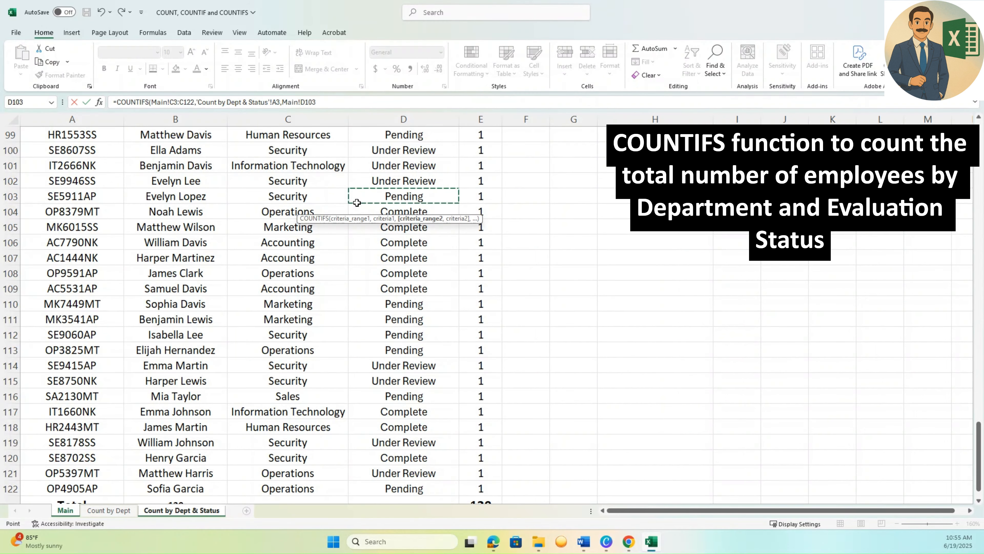
pyautogui.hotkey('ctrl', 'Up')
pyautogui.press('Down')
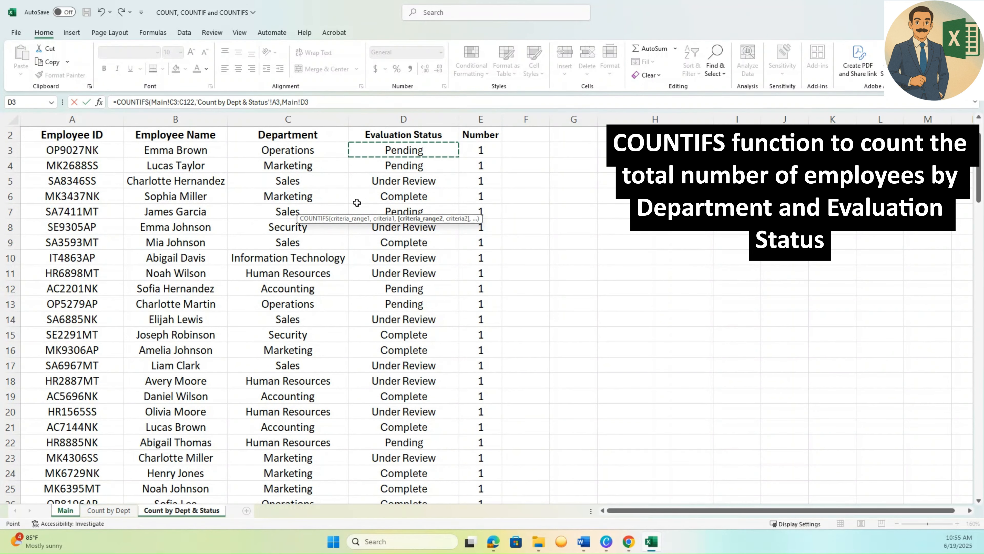
pyautogui.hotkey('ctrl', 'shift', 'Down')
pyautogui.write(',')
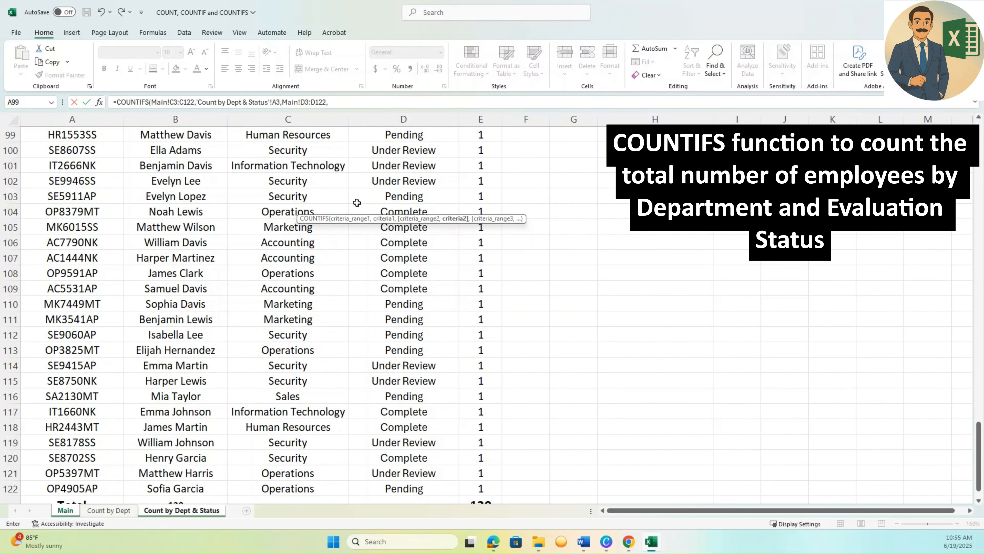
# Use the Complete cell B3 on Count by Dept & Status as the second criterion and finish the COUNTIFS formula in C3.
pyautogui.click(163, 510)
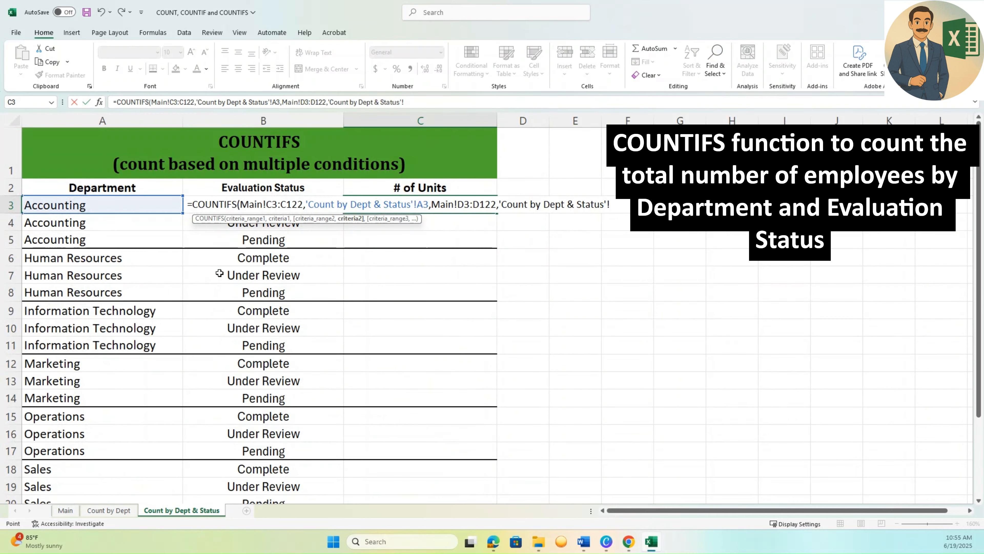
pyautogui.click(232, 209)
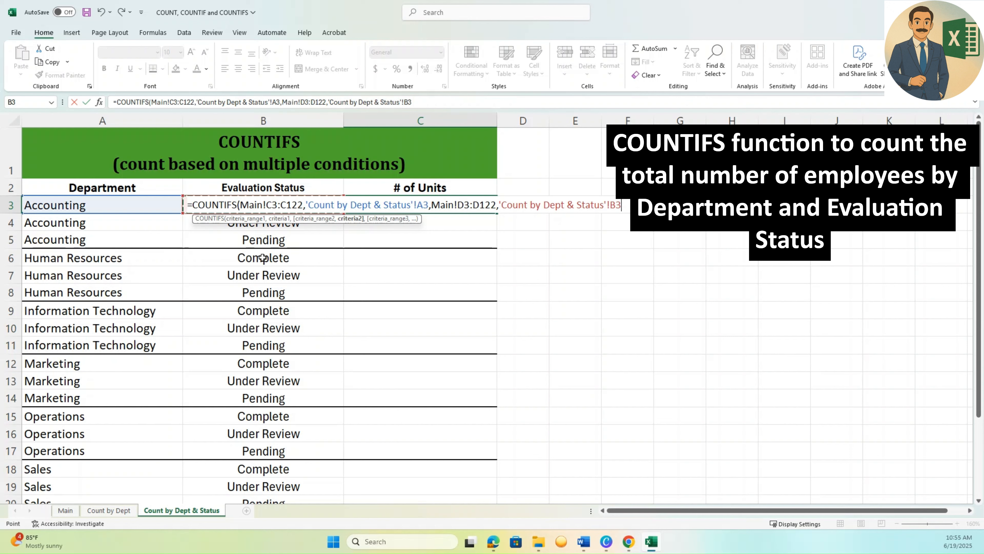
pyautogui.write(')')
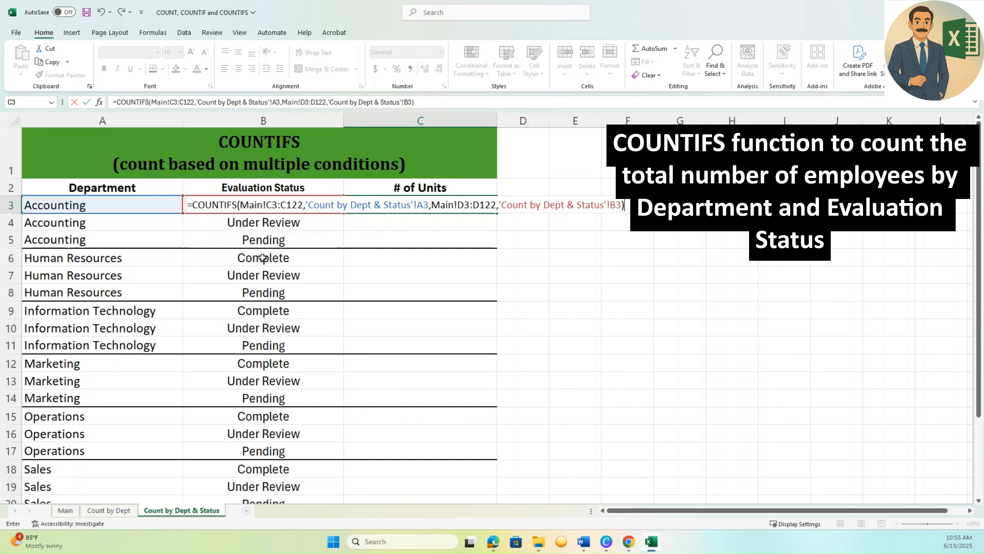
pyautogui.press('Return')
pyautogui.press('Up')
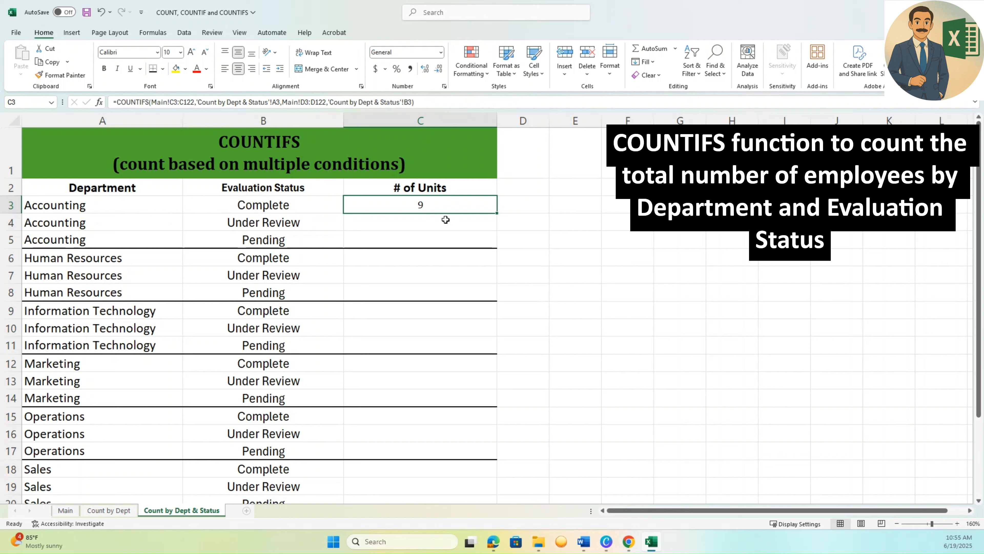
# In the C3 formula, lock the department range as Main!$C$3:$C$122.
pyautogui.click(183, 100)
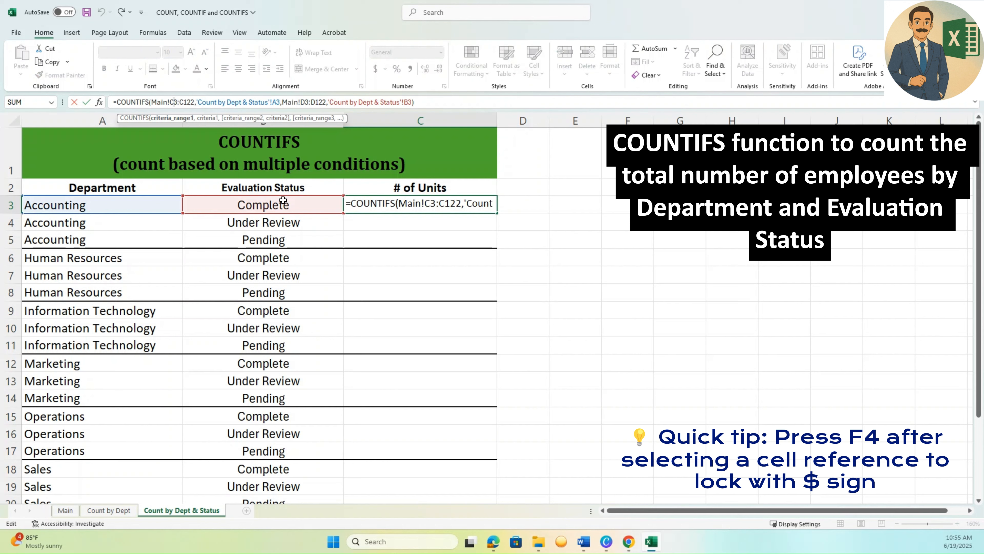
pyautogui.press('F4')
pyautogui.press('Right')
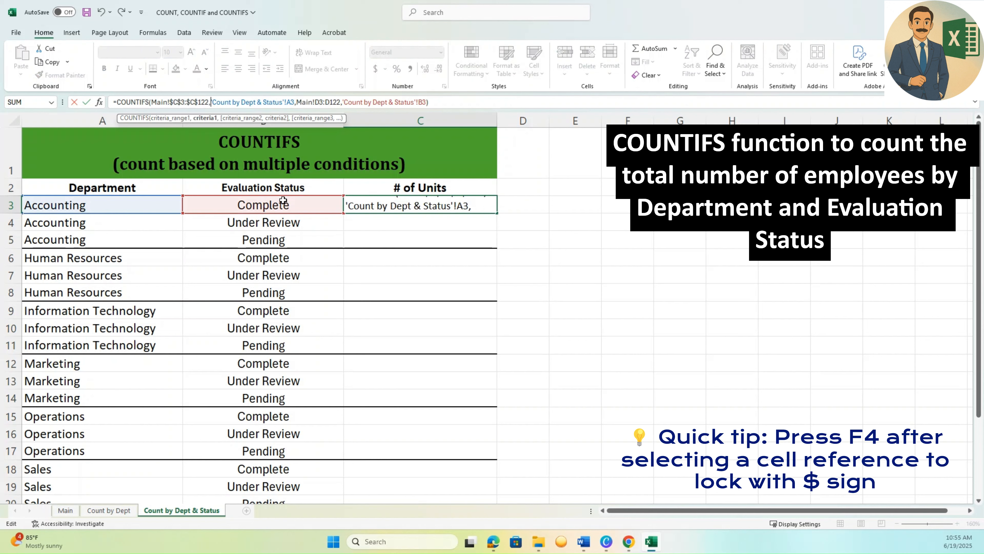
# Remove the 'Count by Dept & Status'! sheet prefix from the A3 criterion in the formula.
pyautogui.hotkey('shift', 'Right')
pyautogui.hotkey('shift', 'Right')
pyautogui.hotkey('shift', 'Right')
pyautogui.hotkey('shift', 'Right')
pyautogui.hotkey('shift', 'Right')
pyautogui.hotkey('shift', 'Right')
pyautogui.hotkey('shift', 'Right')
pyautogui.hotkey('shift', 'Right')
pyautogui.hotkey('shift', 'Right')
pyautogui.hotkey('shift', 'Right')
pyautogui.hotkey('shift', 'Right')
pyautogui.hotkey('shift', 'Right')
pyautogui.hotkey('shift', 'Right')
pyautogui.hotkey('shift', 'Right')
pyautogui.hotkey('shift', 'Right')
pyautogui.hotkey('shift', 'Right')
pyautogui.hotkey('shift', 'Right')
pyautogui.hotkey('shift', 'Right')
pyautogui.hotkey('shift', 'Right')
pyautogui.hotkey('shift', 'Right')
pyautogui.hotkey('shift', 'Right')
pyautogui.hotkey('shift', 'Right')
pyautogui.hotkey('shift', 'Right')
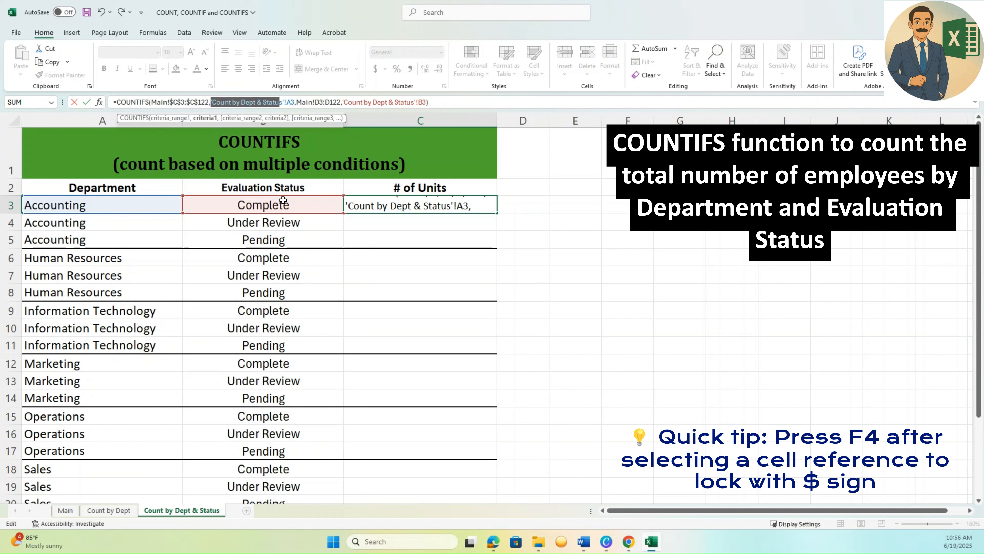
pyautogui.hotkey('shift', 'Right')
pyautogui.press('Delete')
# Lock the evaluation status range in the formula as Main!$D$3:$D$122.
pyautogui.press('Right')
pyautogui.press('Right')
pyautogui.press('Right')
pyautogui.press('Right')
pyautogui.press('Right')
pyautogui.press('Right')
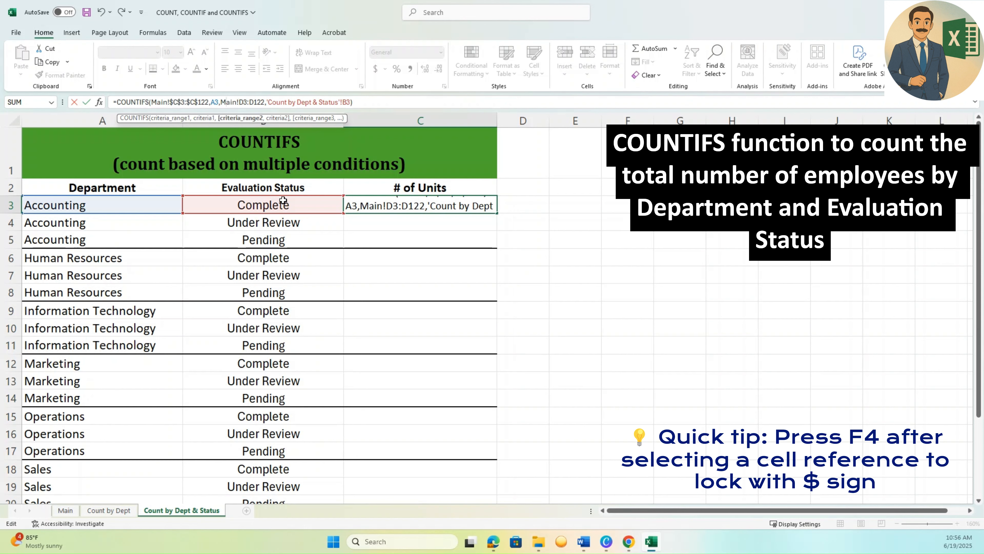
pyautogui.press('F4')
pyautogui.press('Right')
pyautogui.press('Right')
pyautogui.press('Right')
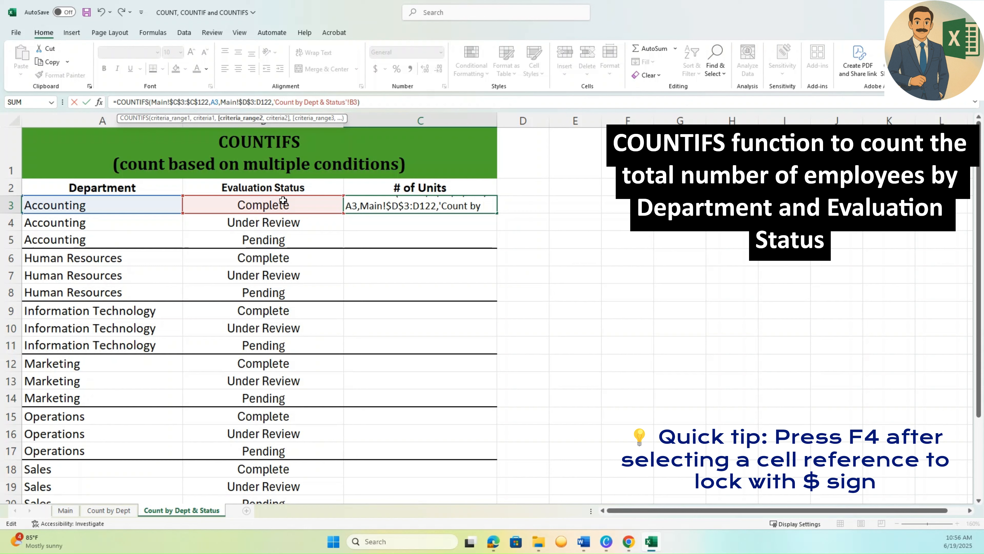
pyautogui.press('F4')
# Remove the sheet prefix from the B3 criterion and enter the formula as =COUNTIFS(Main!$C$3:$C$122,A3,Main!$D$3:$D$122,B3).
pyautogui.press('Right')
pyautogui.press('Right')
pyautogui.hotkey('shift', 'Right')
pyautogui.hotkey('shift', 'Right')
pyautogui.hotkey('shift', 'Right')
pyautogui.hotkey('shift', 'Right')
pyautogui.hotkey('shift', 'Right')
pyautogui.hotkey('shift', 'Right')
pyautogui.hotkey('shift', 'Right')
pyautogui.hotkey('shift', 'Right')
pyautogui.hotkey('shift', 'Right')
pyautogui.hotkey('shift', 'Right')
pyautogui.hotkey('shift', 'Right')
pyautogui.hotkey('shift', 'Right')
pyautogui.hotkey('shift', 'Right')
pyautogui.hotkey('shift', 'Right')
pyautogui.hotkey('shift', 'Right')
pyautogui.hotkey('shift', 'Right')
pyautogui.hotkey('shift', 'Right')
pyautogui.hotkey('shift', 'Right')
pyautogui.hotkey('shift', 'Right')
pyautogui.hotkey('shift', 'Right')
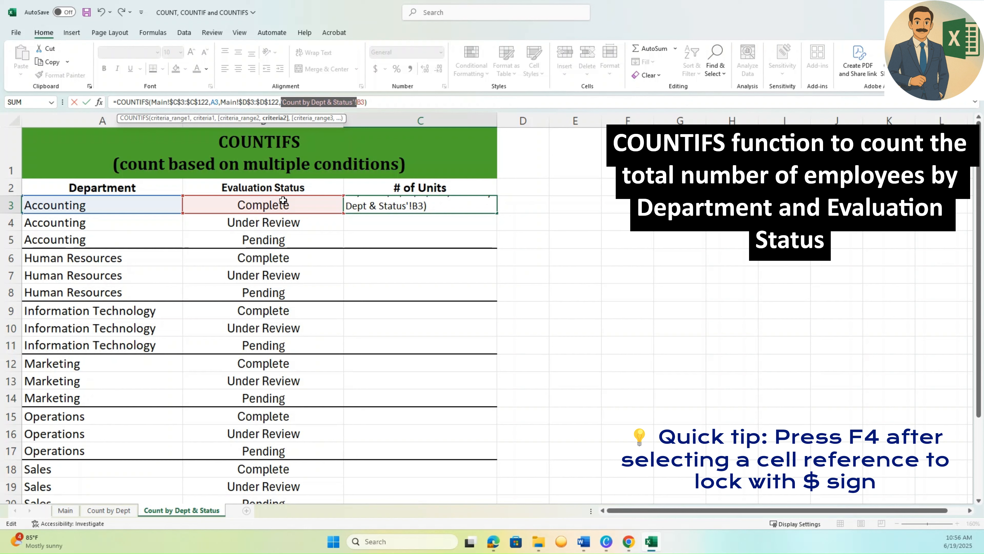
pyautogui.press('Delete')
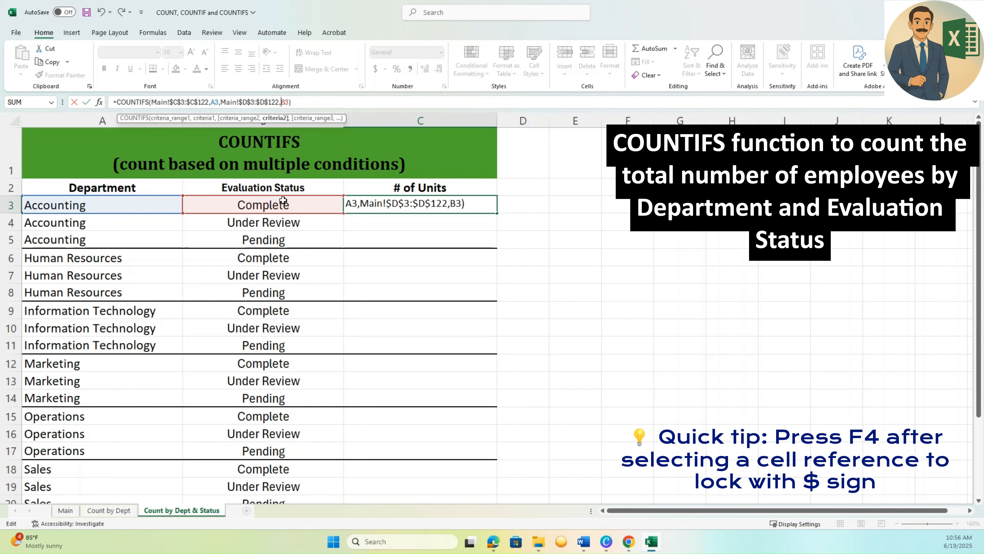
pyautogui.press('Return')
pyautogui.press('Up')
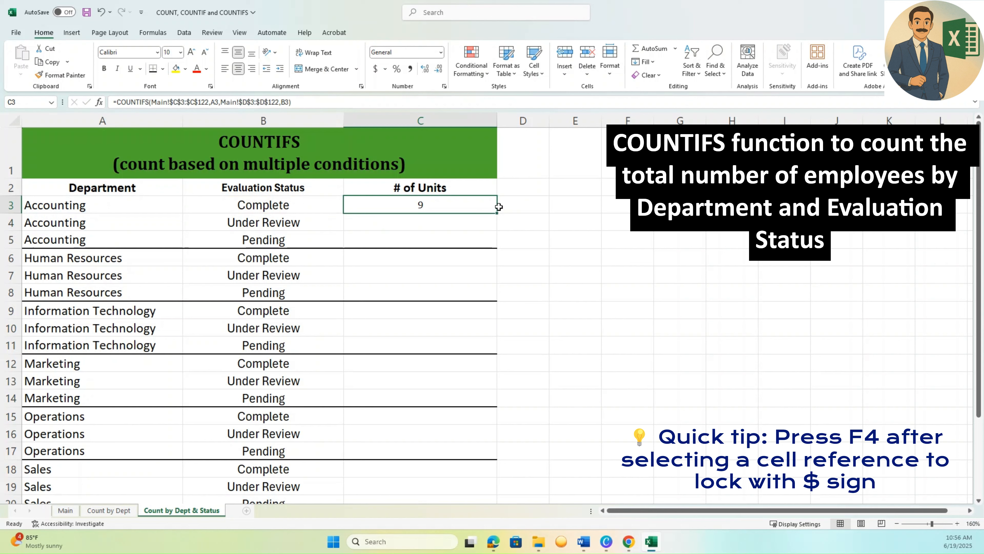
# Copy the C3 formula to C4 and C5 for Accounting's Under Review and Pending statuses.
pyautogui.hotkey('ctrl', 'c')
pyautogui.click(459, 223)
pyautogui.hotkey('ctrl', 'v')
pyautogui.click(457, 239)
pyautogui.hotkey('ctrl', 'v')
pyautogui.click(531, 280)
# Check the Accounting formulas in C3:C5 against their department and status cells.
pyautogui.click(457, 207)
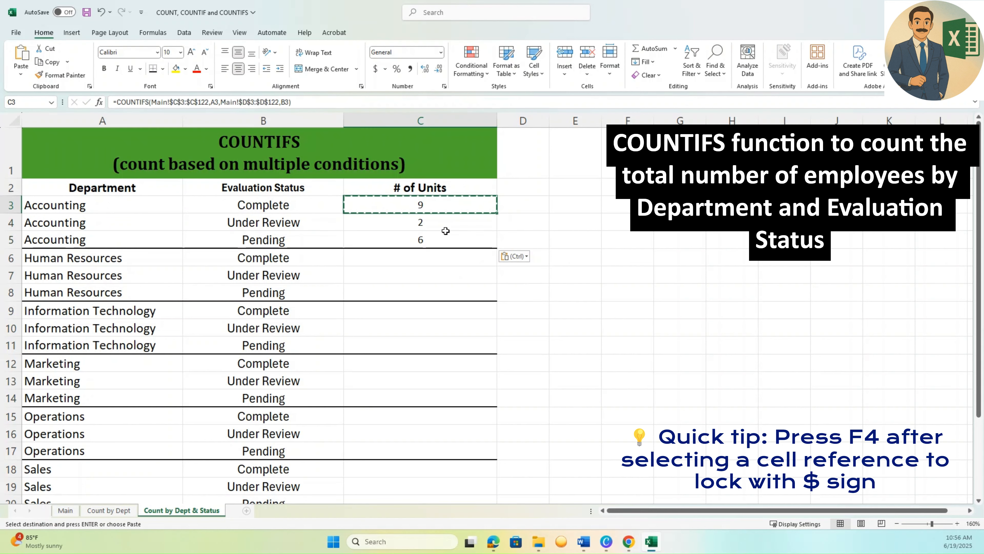
pyautogui.click(443, 221)
pyautogui.click(102, 222)
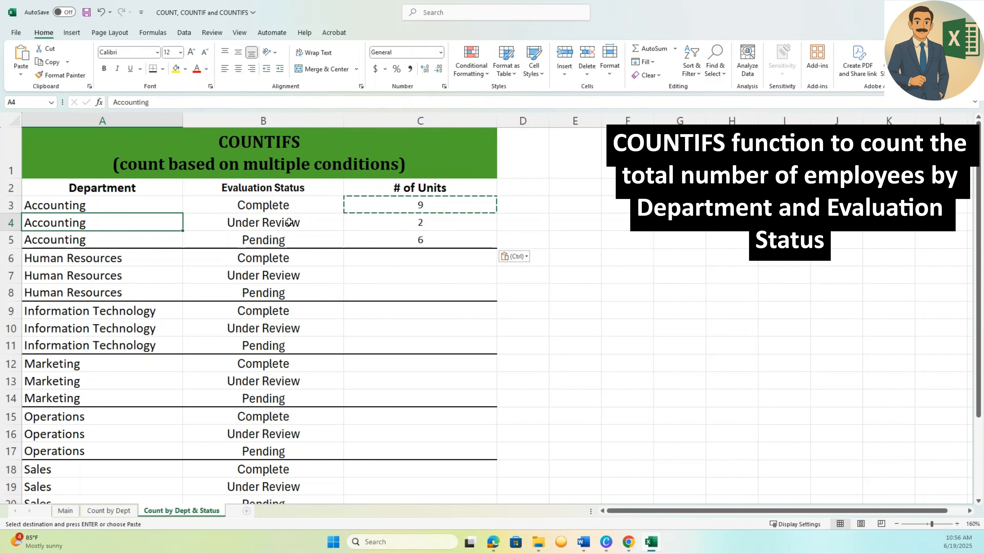
pyautogui.press('Right')
pyautogui.press('Right')
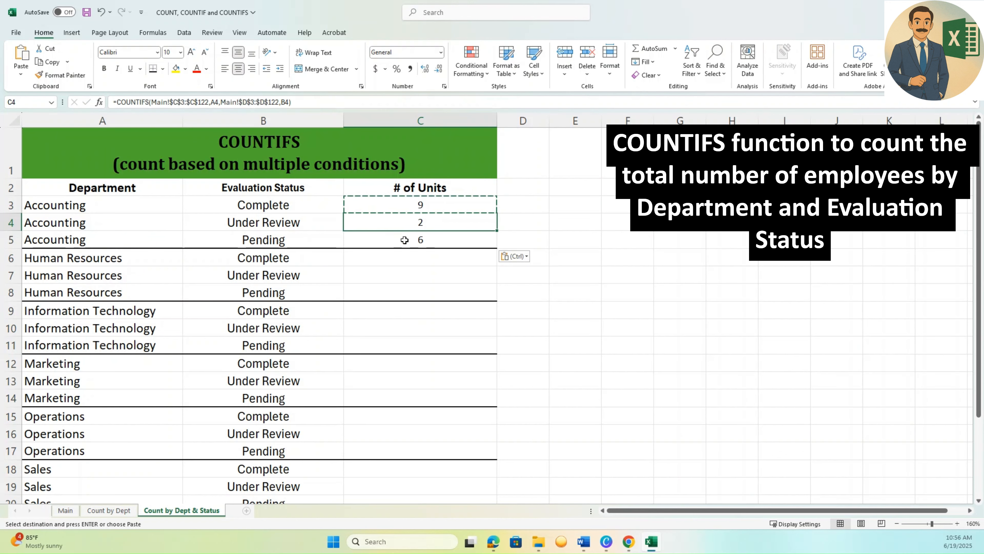
pyautogui.click(404, 239)
pyautogui.moveTo(404, 202); pyautogui.dragTo(405, 242)
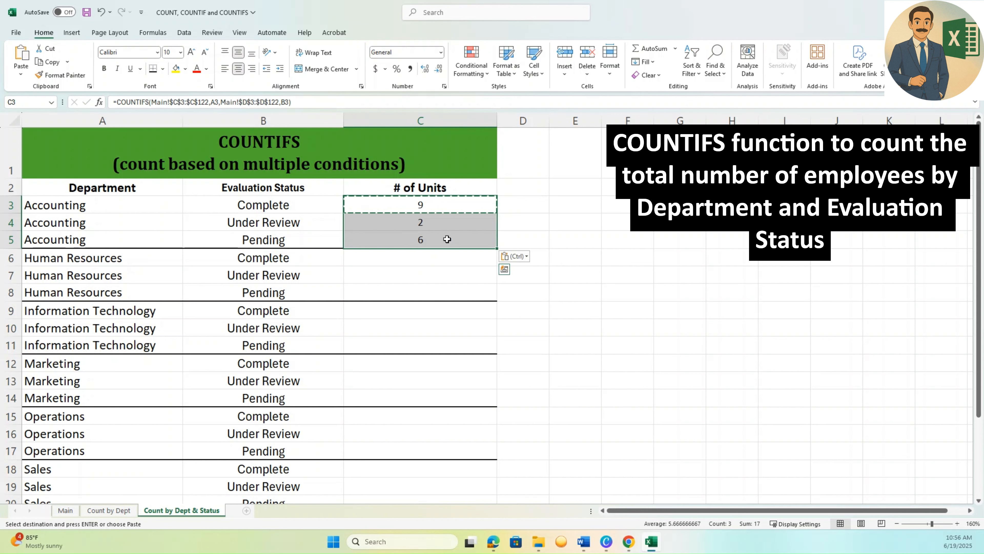
# Copy the Accounting formulas in C3:C5 down to all remaining departments through C23.
pyautogui.click(497, 245)
pyautogui.moveTo(468, 203); pyautogui.dragTo(468, 235)
pyautogui.hotkey('ctrl', 'c')
pyautogui.click(457, 260)
pyautogui.hotkey('ctrl', 'v')
pyautogui.click(441, 313)
pyautogui.hotkey('ctrl', 'v')
pyautogui.click(426, 365)
pyautogui.hotkey('ctrl', 'v')
pyautogui.click(457, 393)
pyautogui.moveTo(496, 406); pyautogui.dragTo(457, 454)
pyautogui.click(454, 309)
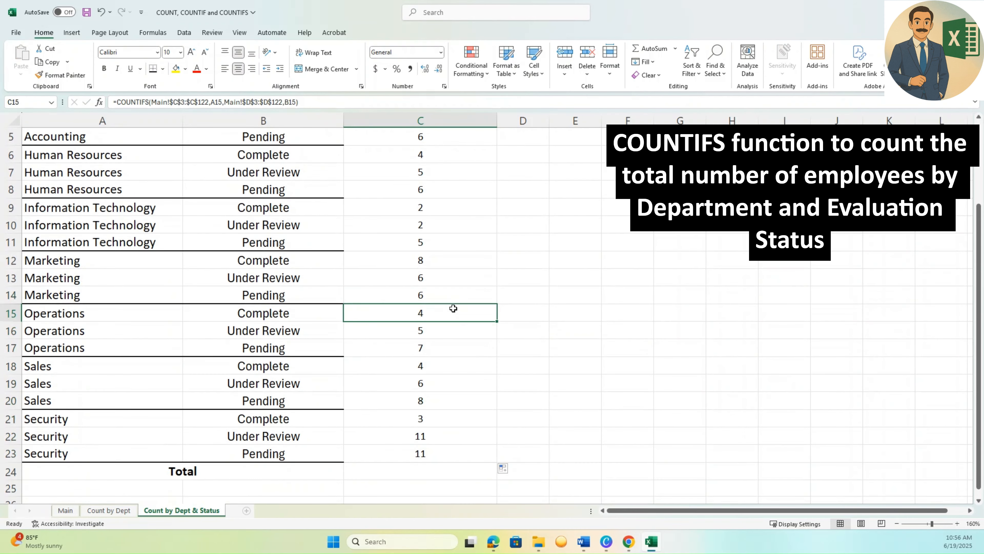
# Total the department and status counts in C24 with =SUM(C3:C23).
pyautogui.click(363, 292)
pyautogui.scroll(1, 371, 442)
pyautogui.scroll(-2, 502, 370)
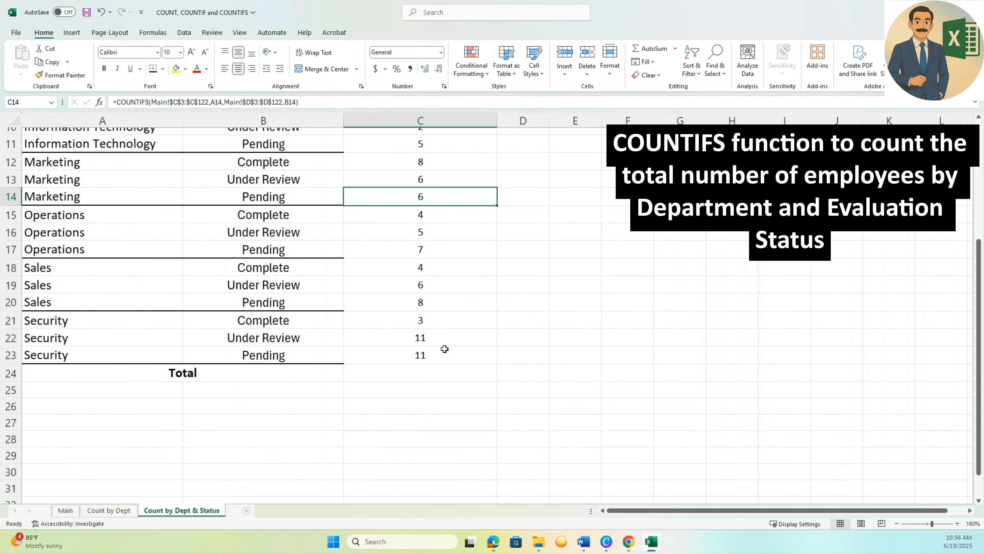
pyautogui.click(411, 377)
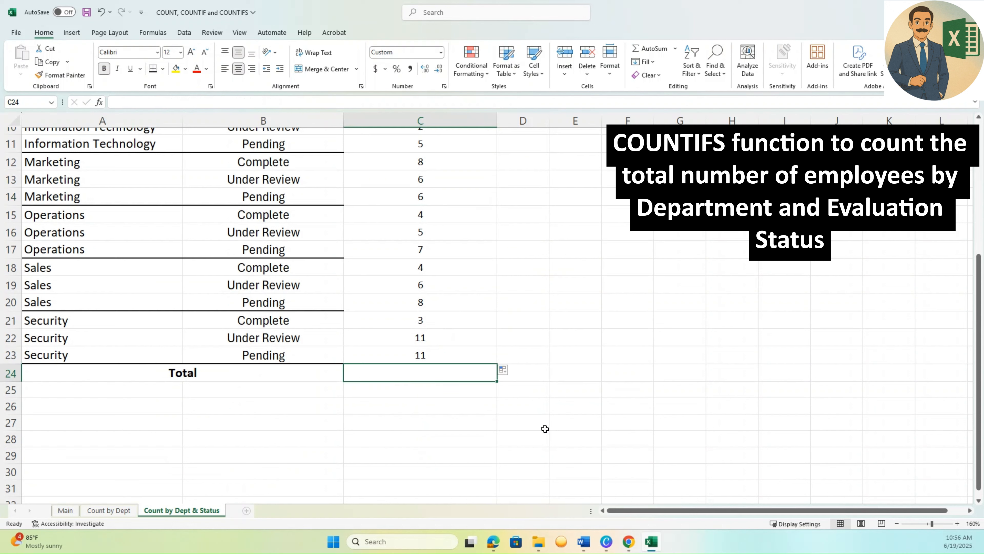
pyautogui.write('=sum(')
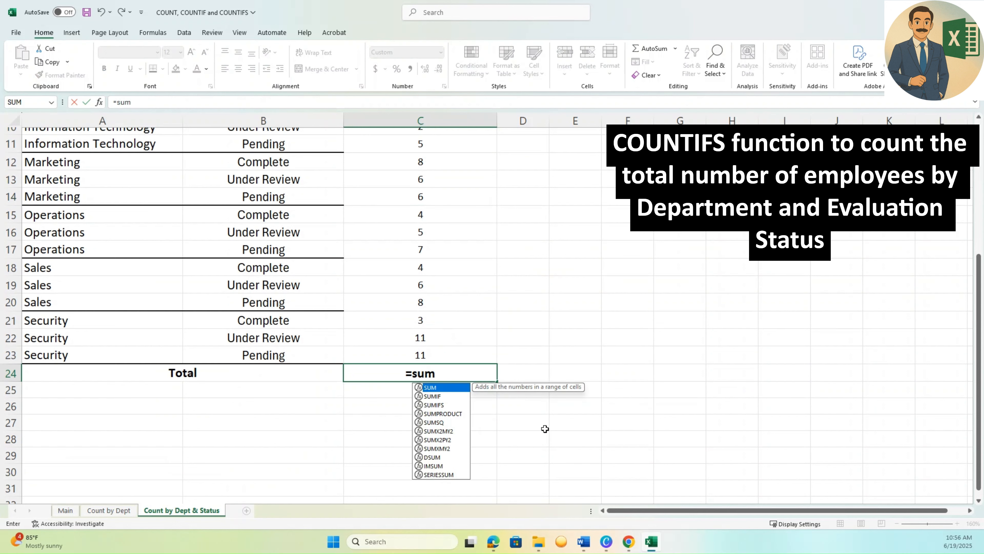
pyautogui.press('Up')
pyautogui.hotkey('shift', 'Up')
pyautogui.hotkey('shift', 'Up')
pyautogui.hotkey('shift', 'Up')
pyautogui.hotkey('shift', 'Up')
pyautogui.hotkey('shift', 'Up')
pyautogui.hotkey('shift', 'Up')
pyautogui.hotkey('shift', 'Up')
pyautogui.hotkey('shift', 'Up')
pyautogui.hotkey('shift', 'Up')
pyautogui.hotkey('shift', 'Up')
pyautogui.hotkey('shift', 'Up')
pyautogui.hotkey('shift', 'Up')
pyautogui.hotkey('shift', 'Up')
pyautogui.hotkey('shift', 'Up')
pyautogui.hotkey('shift', 'Up')
pyautogui.hotkey('shift', 'Up')
pyautogui.hotkey('shift', 'Up')
pyautogui.hotkey('shift', 'Up')
pyautogui.hotkey('shift', 'Up')
pyautogui.hotkey('shift', 'Up')
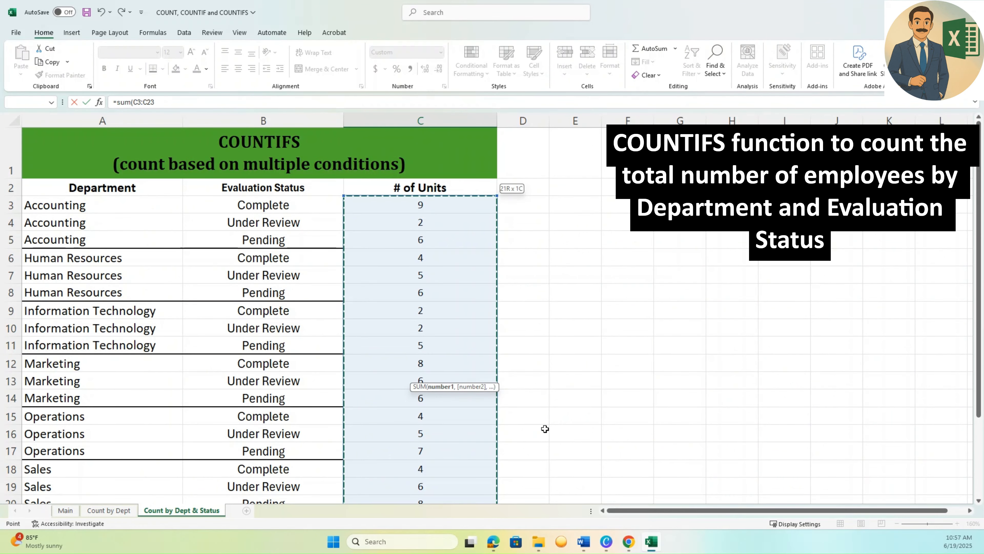
pyautogui.press('Return')
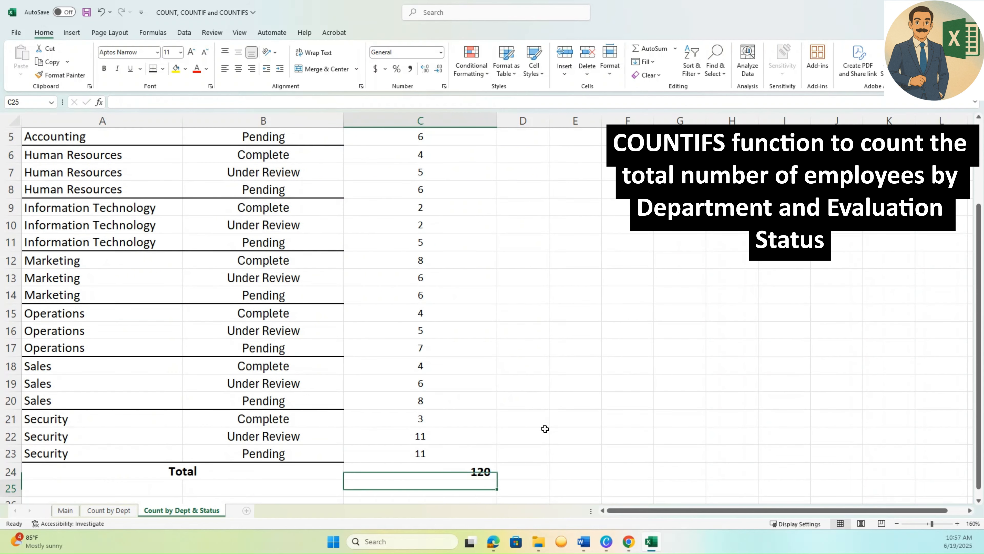
# Compare the C24 total with the Main sheet total, and return to the start of the department and status counts.
pyautogui.click(482, 457)
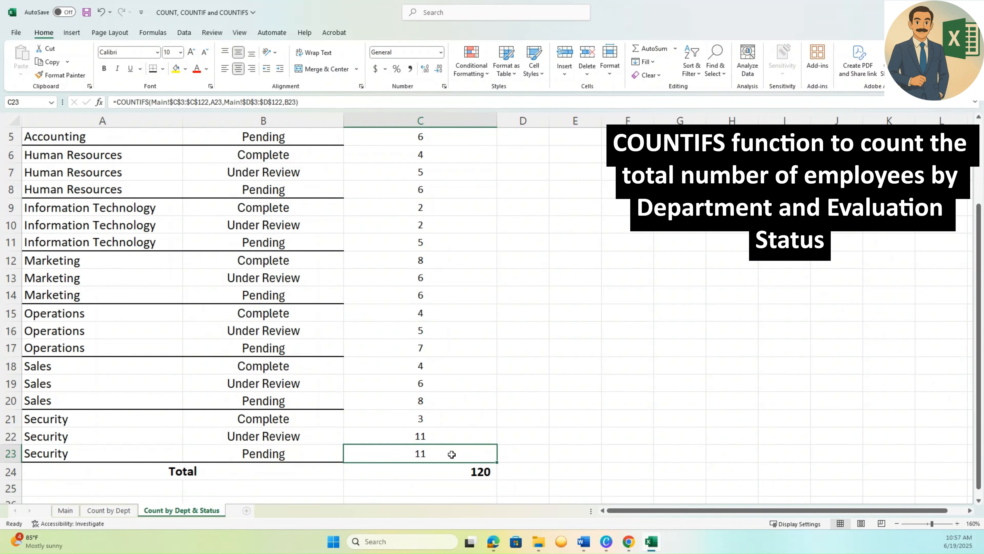
pyautogui.click(452, 465)
pyautogui.click(65, 510)
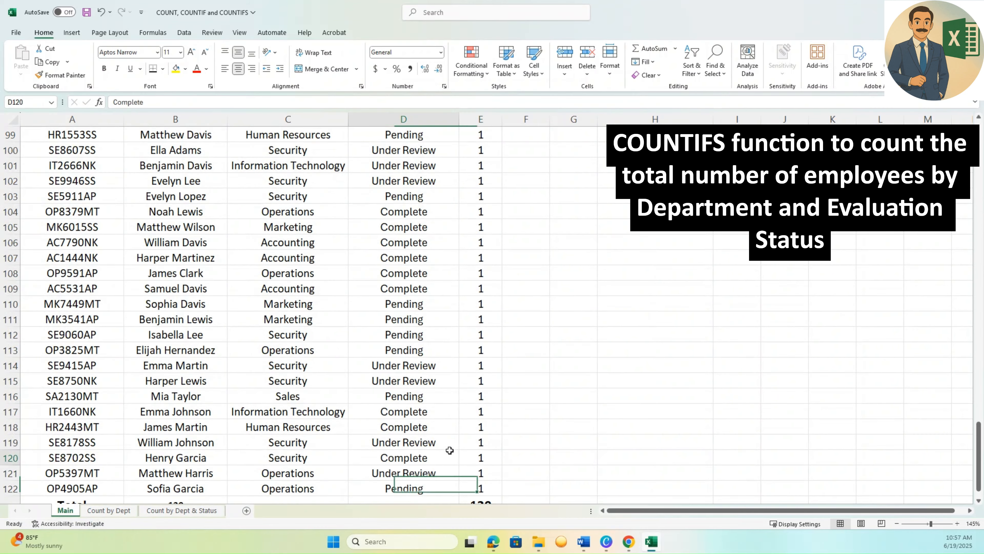
pyautogui.click(182, 510)
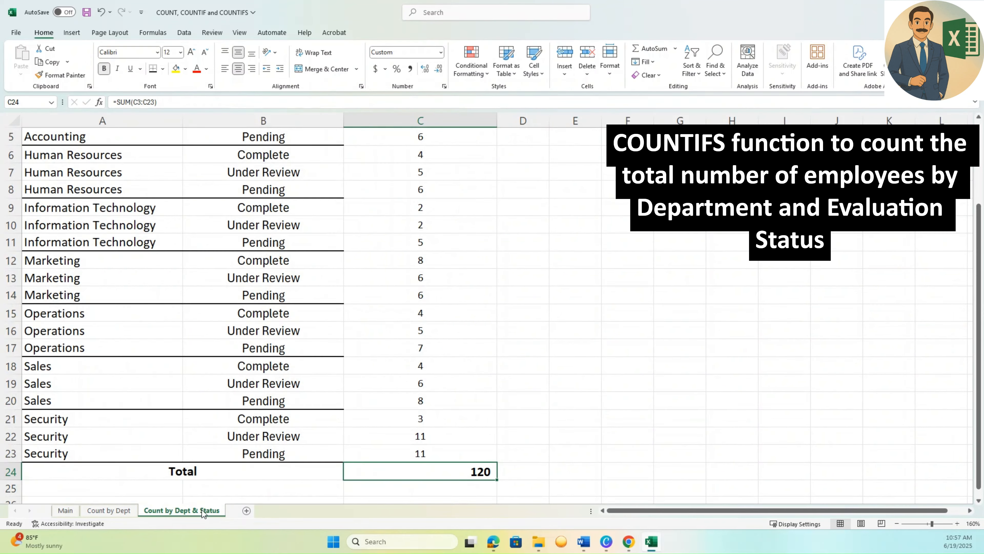
pyautogui.press('Up')
pyautogui.press('Up')
pyautogui.press('Up')
pyautogui.press('Up')
pyautogui.press('Up')
pyautogui.press('Up')
pyautogui.press('Up')
pyautogui.press('Up')
pyautogui.press('Up')
pyautogui.press('Up')
pyautogui.press('Up')
pyautogui.press('Up')
pyautogui.press('Up')
pyautogui.press('Up')
pyautogui.press('Up')
pyautogui.press('Up')
pyautogui.press('Up')
pyautogui.press('Up')
pyautogui.press('Up')
pyautogui.press('Up')
pyautogui.press('Up')
pyautogui.press('Up')
pyautogui.press('Up')
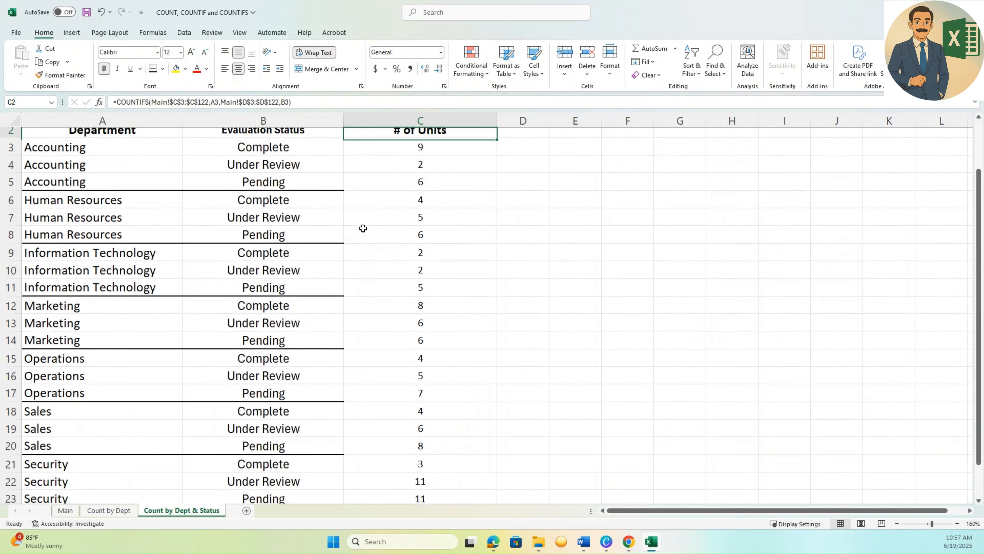